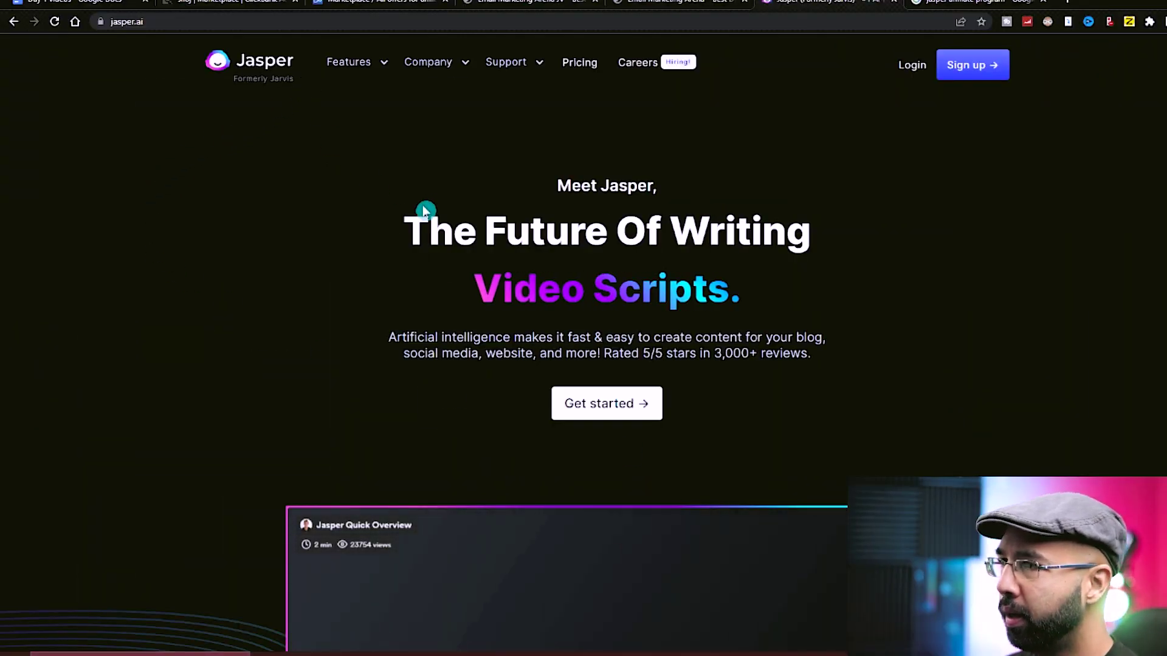
{"action": "scroll", "coordinate": [424, 211], "scroll_direction": "down", "scroll_amount": 5}
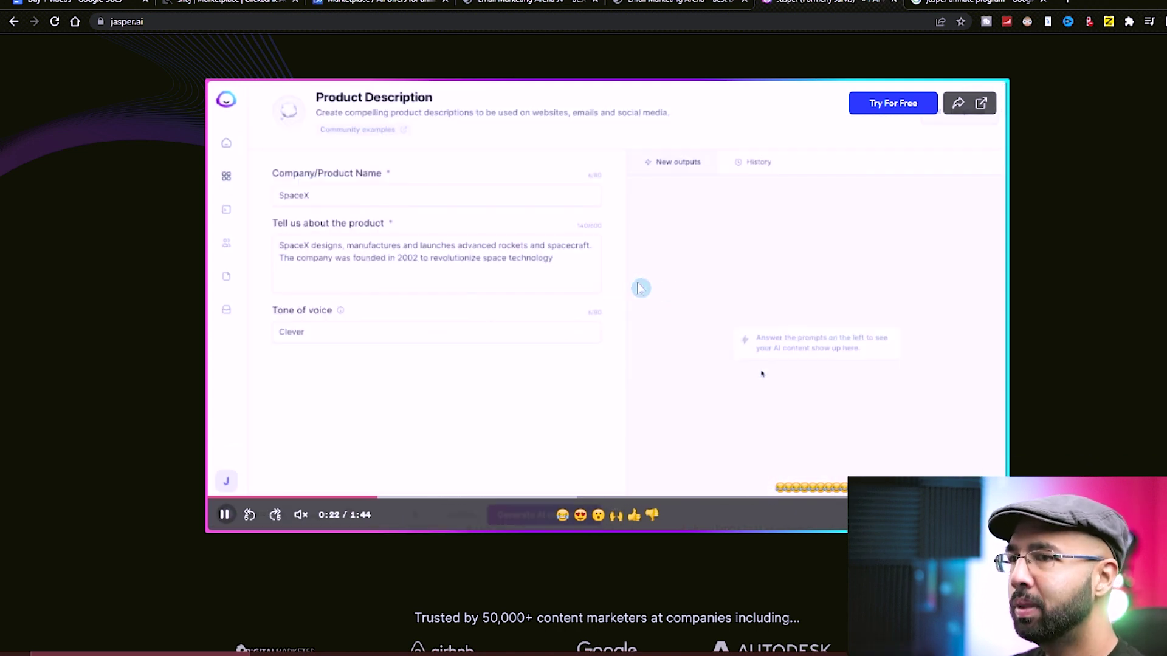
Step: Stop the Jasper demo video and open the 'Affiliate Partner Program - Jasper.ai' result
{"action": "left_click", "coordinate": [318, 209]}
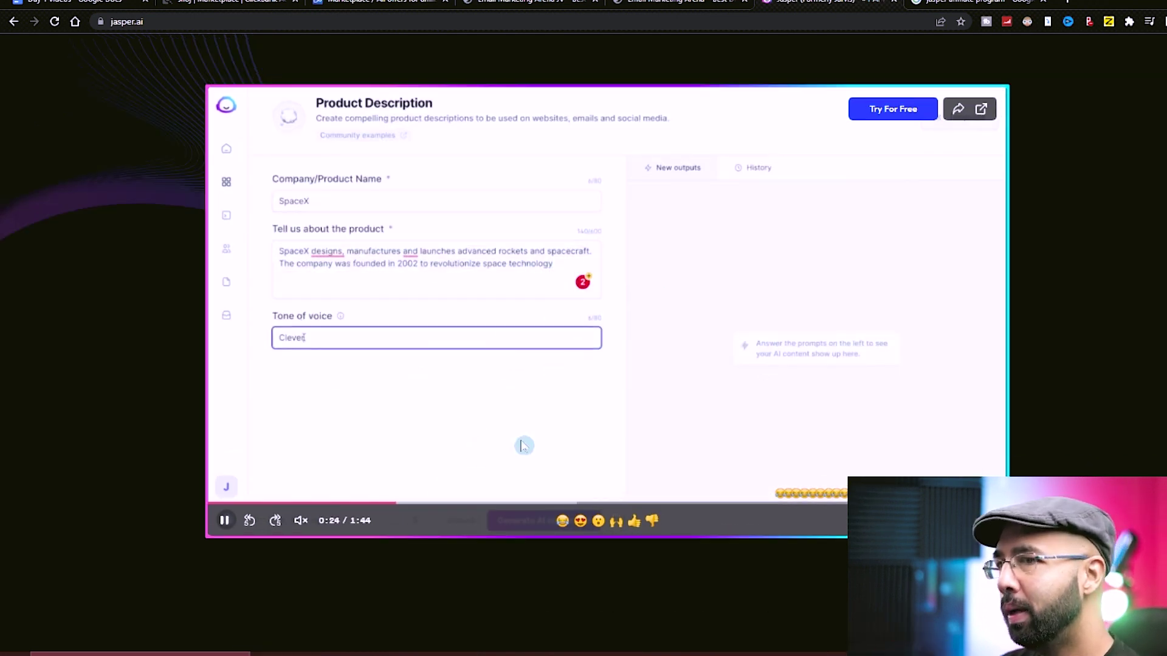
{"action": "left_click", "coordinate": [843, 250]}
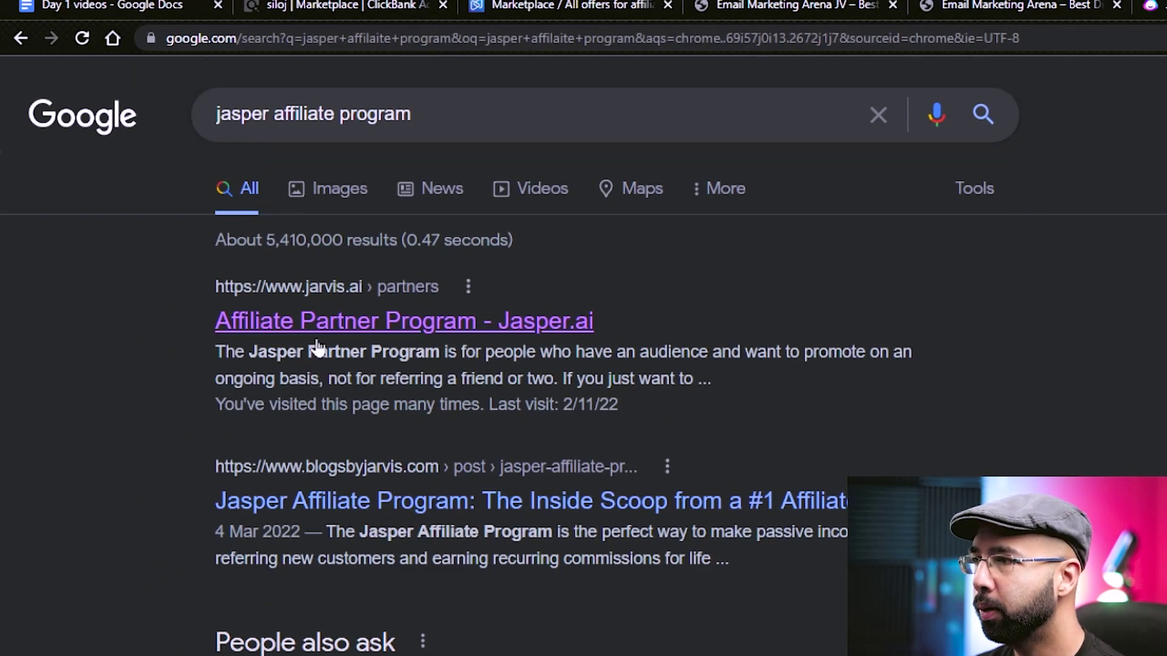
{"action": "left_click", "coordinate": [317, 344]}
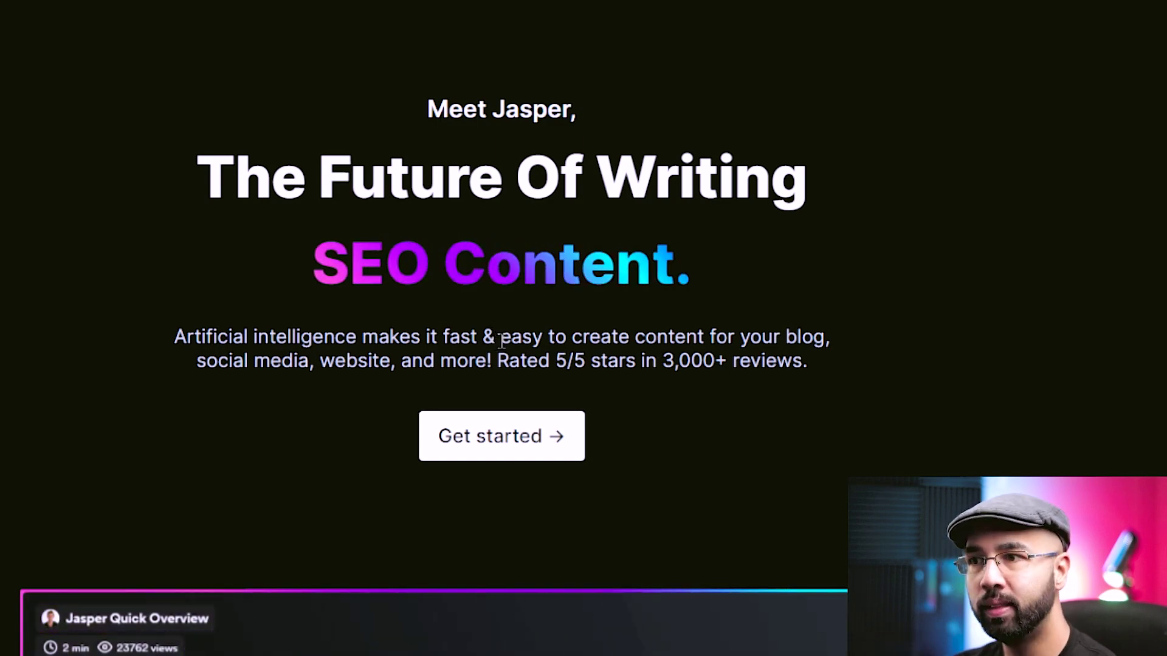
{"action": "scroll", "coordinate": [547, 333], "scroll_direction": "down", "scroll_amount": 5}
{"action": "scroll", "coordinate": [642, 324], "scroll_direction": "down", "scroll_amount": 5}
{"action": "scroll", "coordinate": [642, 323], "scroll_direction": "down", "scroll_amount": 5}
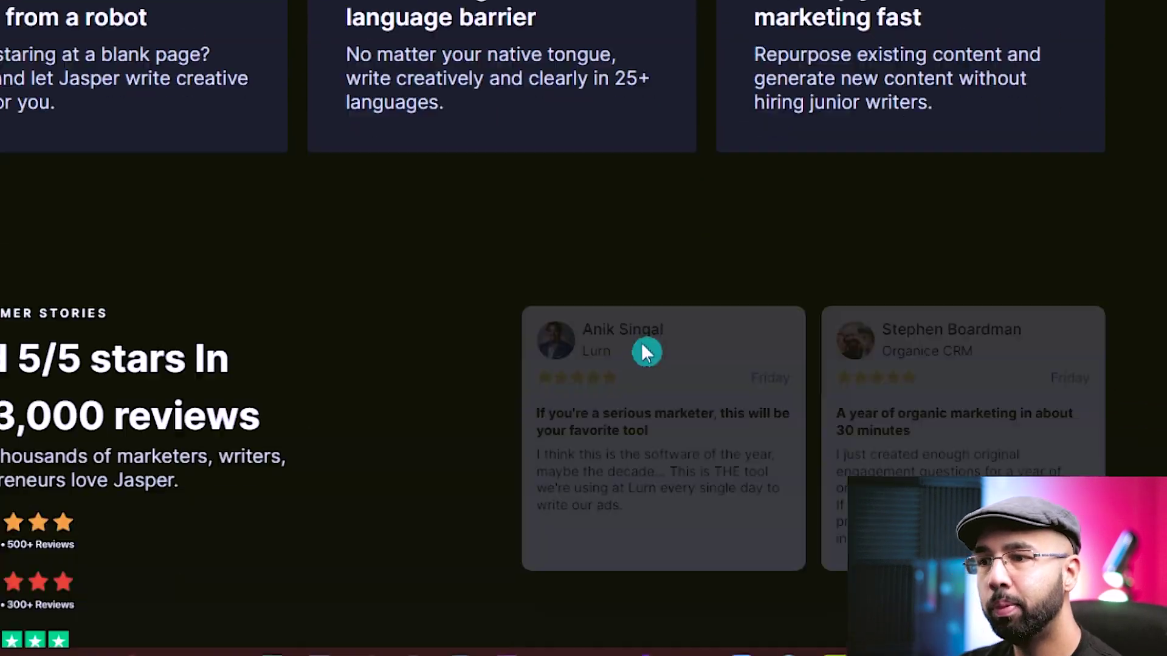
{"action": "scroll", "coordinate": [641, 342], "scroll_direction": "down", "scroll_amount": 5}
{"action": "scroll", "coordinate": [634, 343], "scroll_direction": "down", "scroll_amount": 2}
{"action": "scroll", "coordinate": [633, 335], "scroll_direction": "down", "scroll_amount": 3}
{"action": "scroll", "coordinate": [633, 333], "scroll_direction": "down", "scroll_amount": 5}
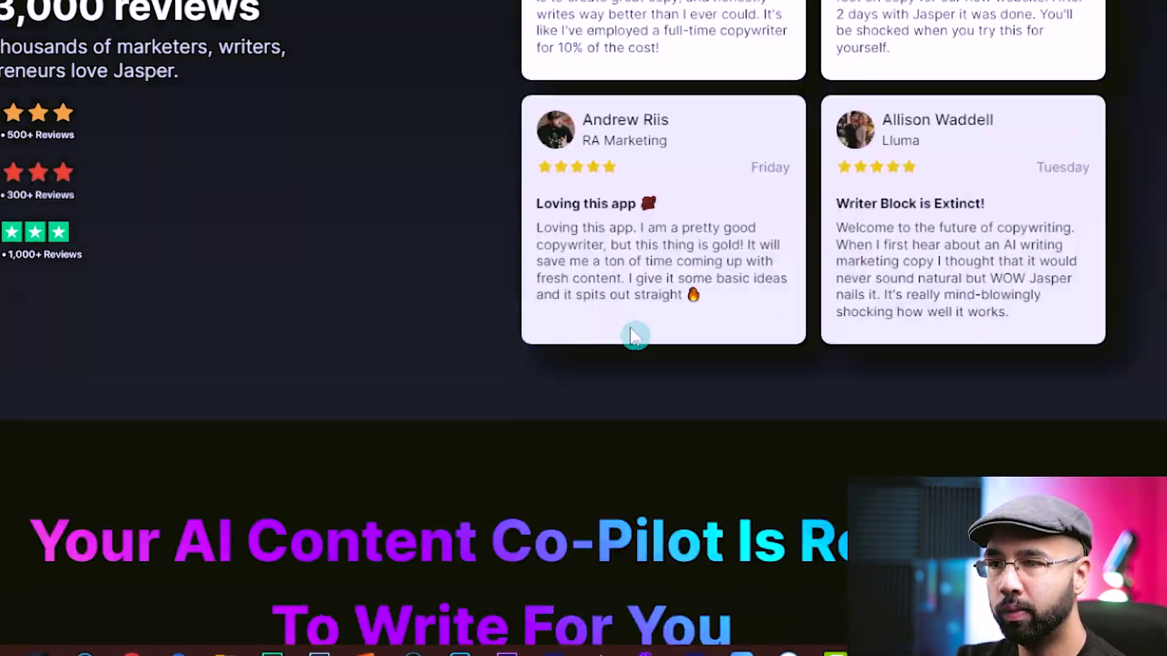
{"action": "scroll", "coordinate": [636, 336], "scroll_direction": "down", "scroll_amount": 5}
{"action": "scroll", "coordinate": [636, 335], "scroll_direction": "up", "scroll_amount": 1}
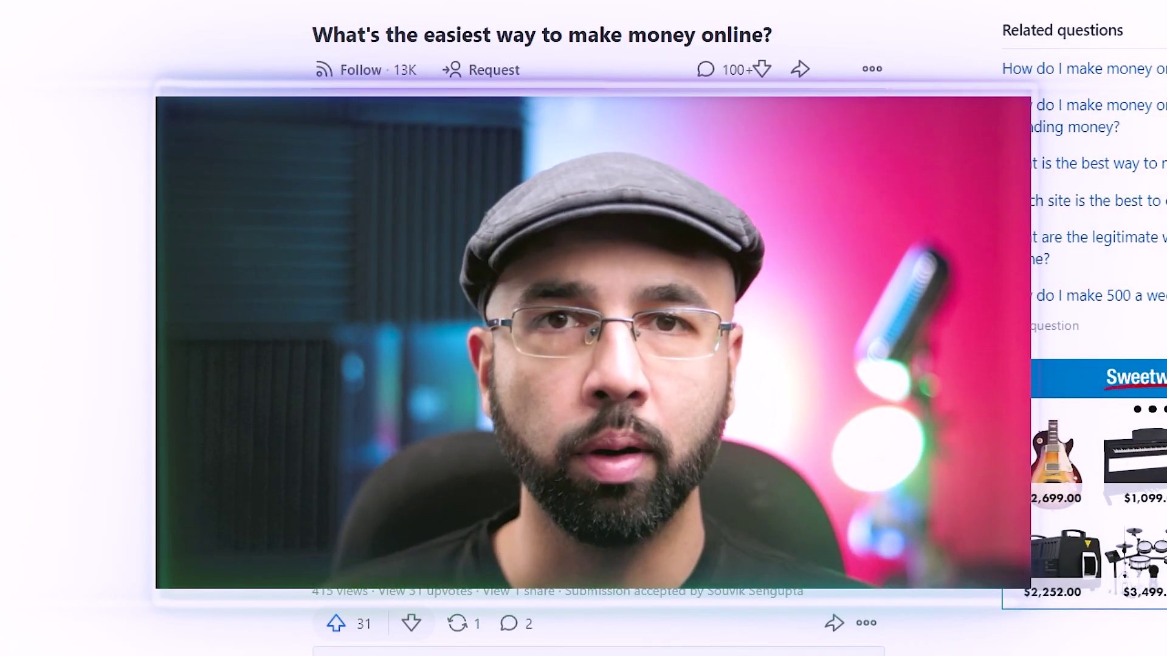
{"action": "scroll", "coordinate": [321, 306], "scroll_direction": "up", "scroll_amount": 2}
{"action": "scroll", "coordinate": [321, 306], "scroll_direction": "up", "scroll_amount": 2}
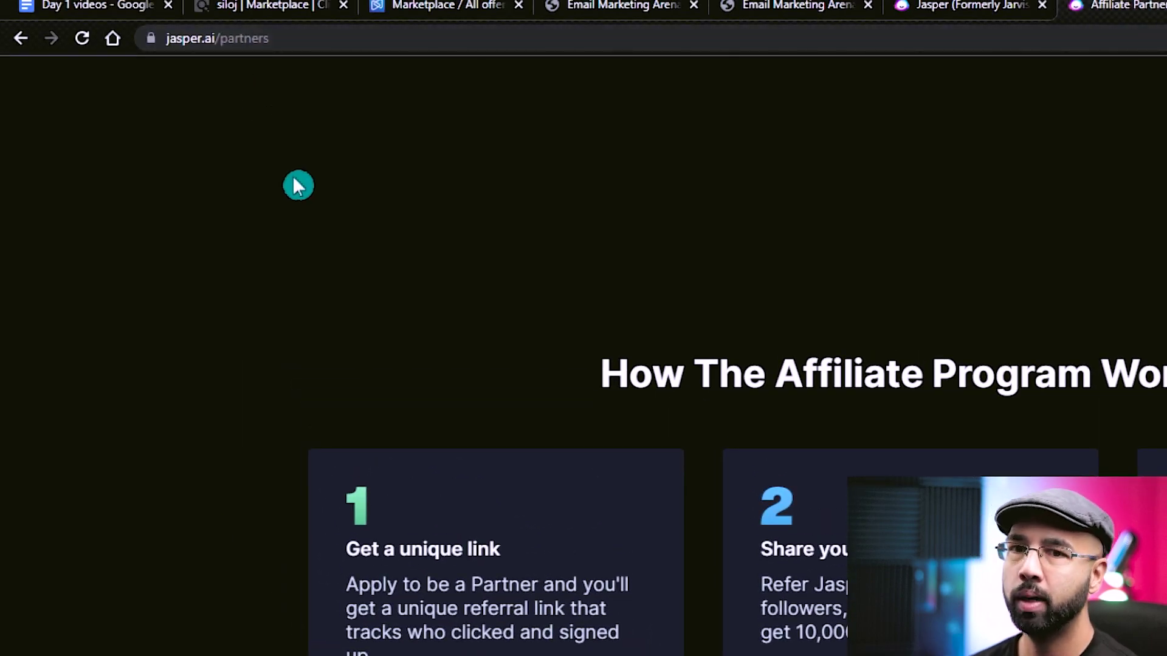
{"action": "scroll", "coordinate": [298, 186], "scroll_direction": "down", "scroll_amount": 2}
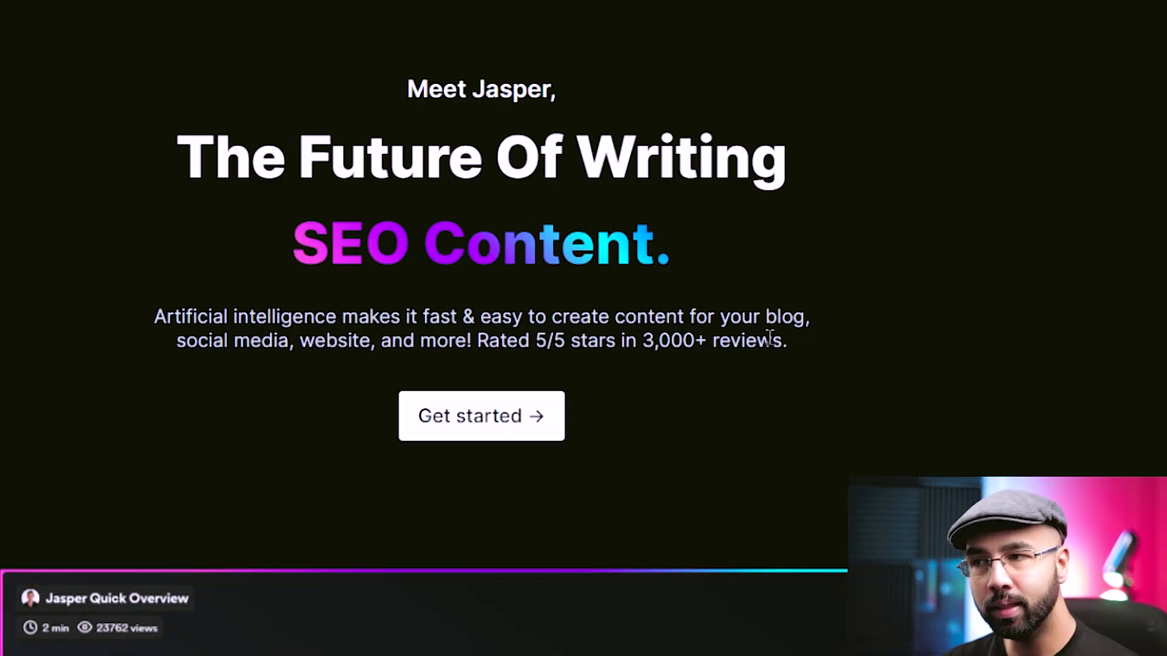
{"action": "scroll", "coordinate": [532, 330], "scroll_direction": "down", "scroll_amount": 2}
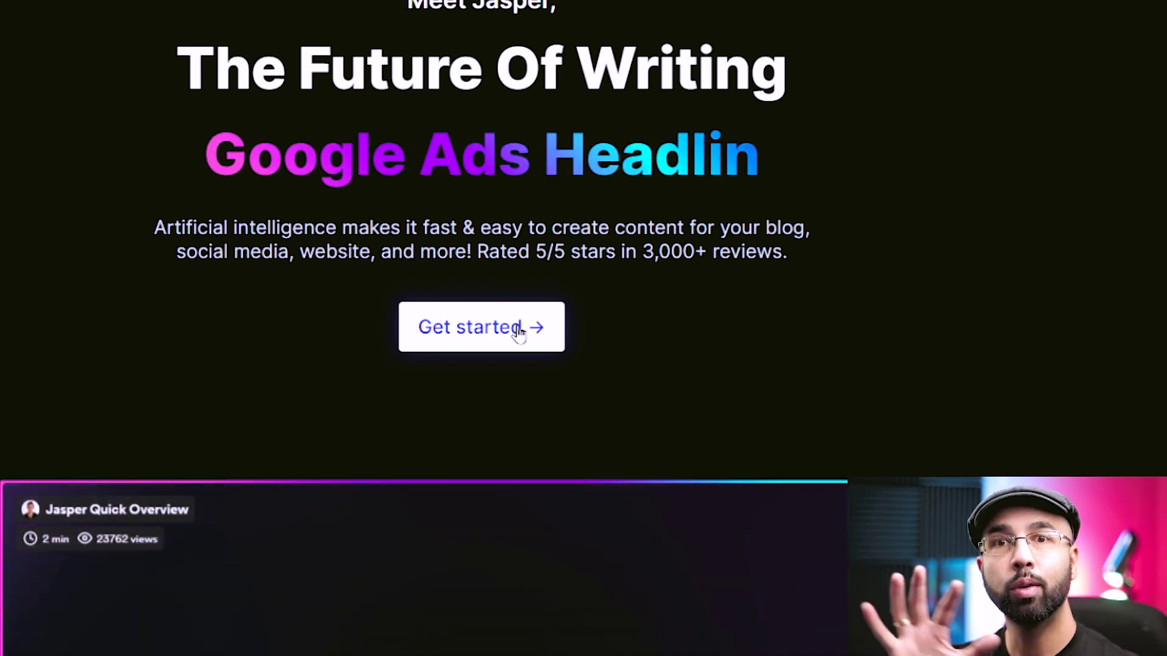
{"action": "scroll", "coordinate": [435, 352], "scroll_direction": "down", "scroll_amount": 1}
{"action": "scroll", "coordinate": [383, 352], "scroll_direction": "down", "scroll_amount": 1}
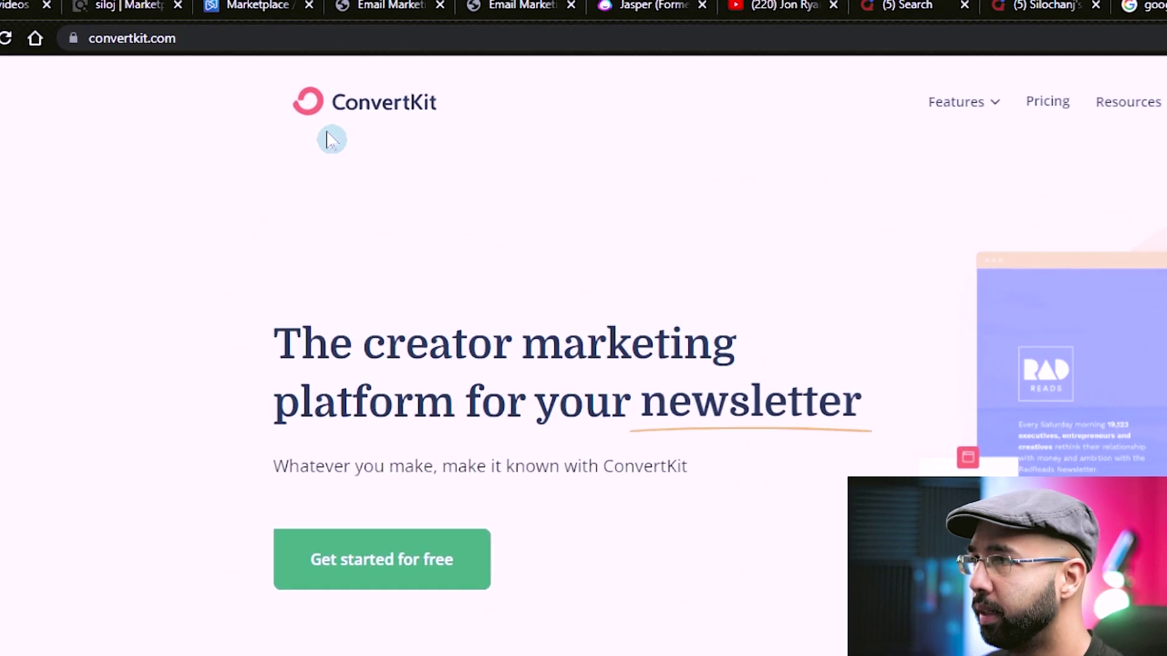
{"action": "scroll", "coordinate": [501, 227], "scroll_direction": "down", "scroll_amount": 3}
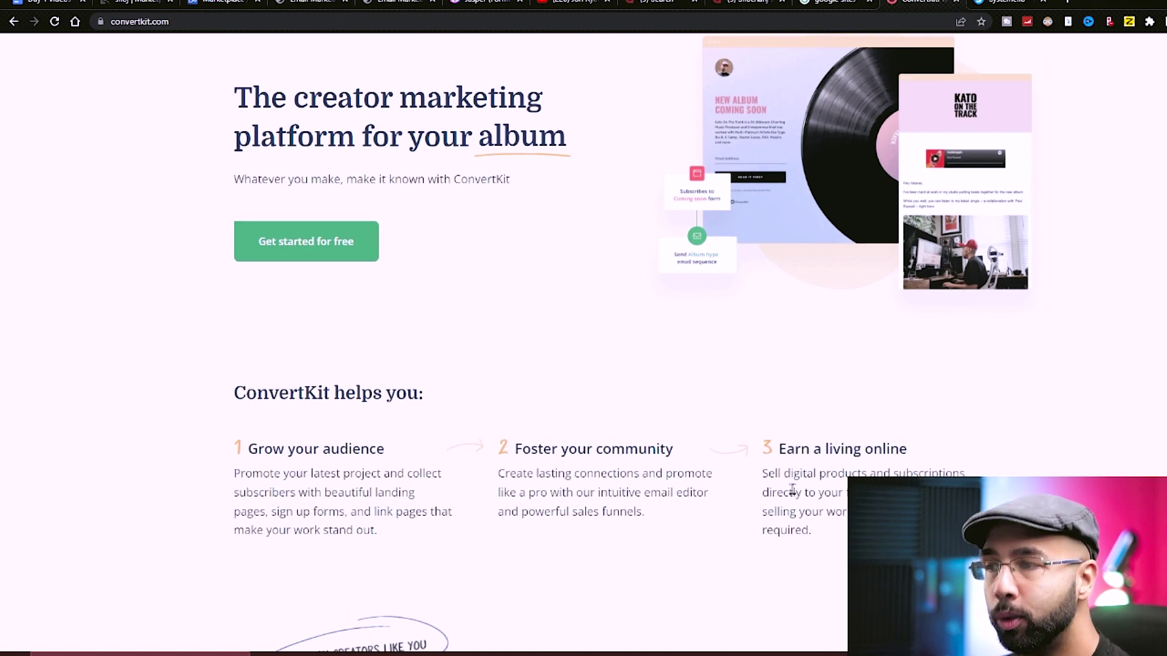
{"action": "scroll", "coordinate": [837, 493], "scroll_direction": "down", "scroll_amount": 3}
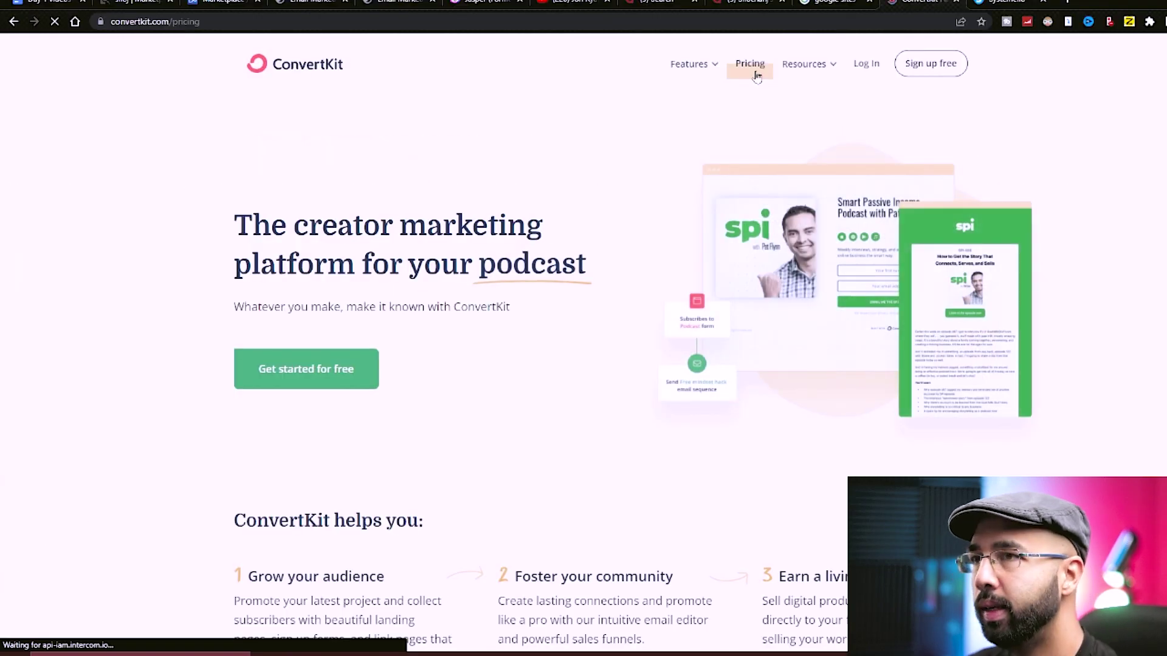
{"action": "scroll", "coordinate": [657, 256], "scroll_direction": "down", "scroll_amount": 3}
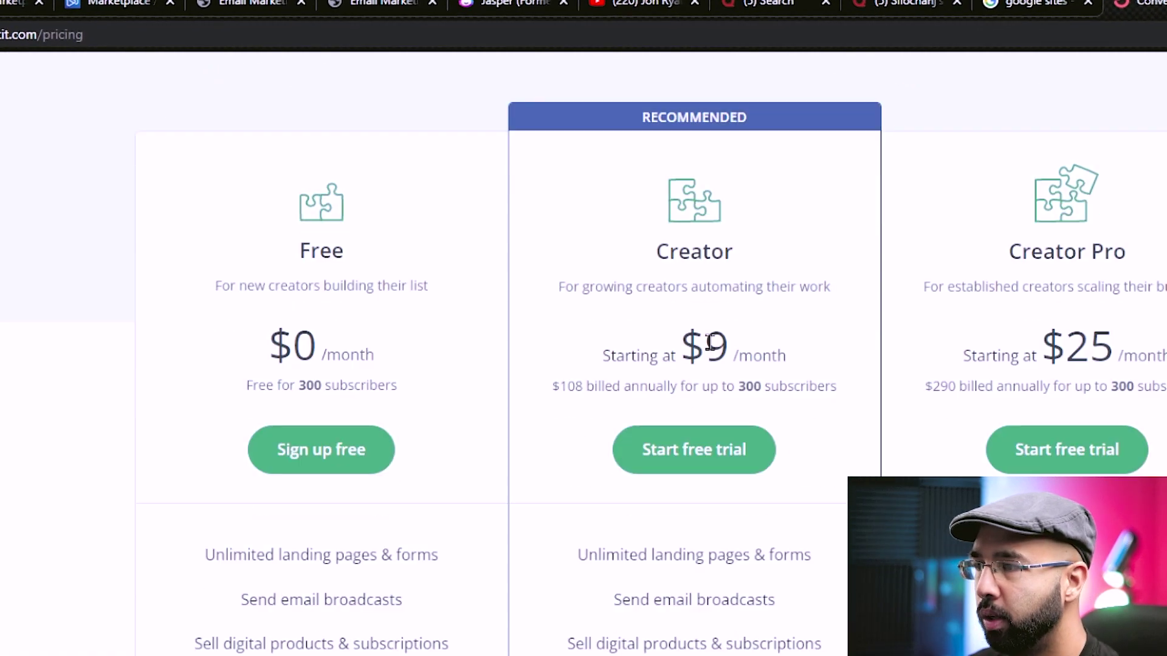
{"action": "scroll", "coordinate": [657, 256], "scroll_direction": "up", "scroll_amount": 1}
{"action": "scroll", "coordinate": [638, 246], "scroll_direction": "down", "scroll_amount": 3}
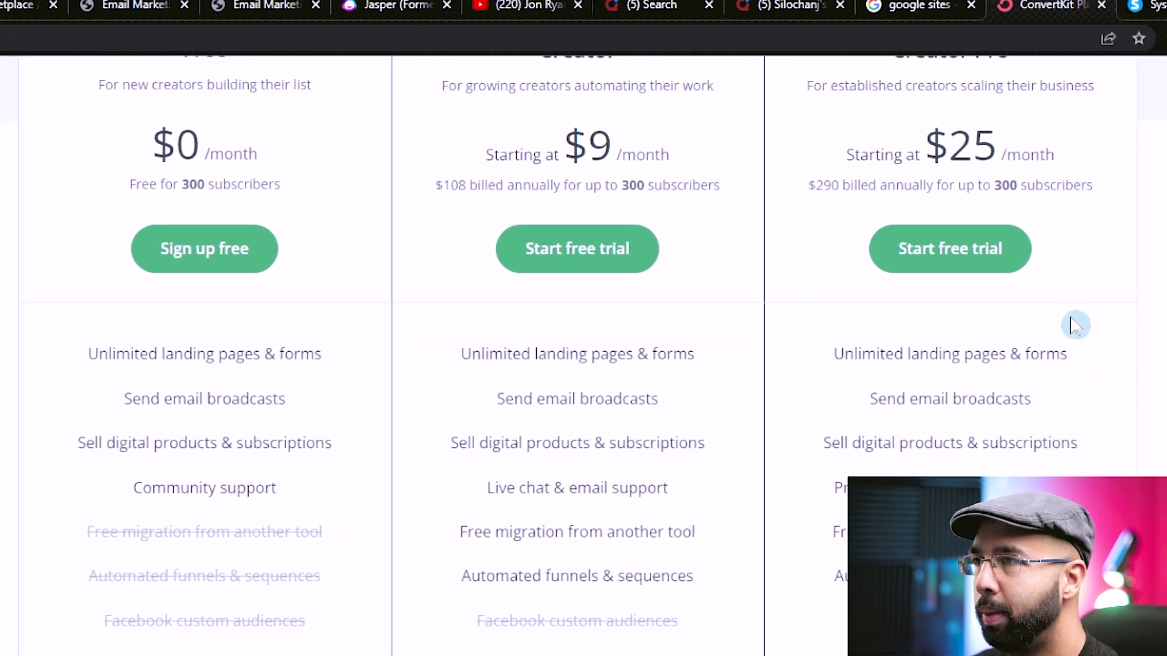
{"action": "scroll", "coordinate": [321, 176], "scroll_direction": "up", "scroll_amount": 1}
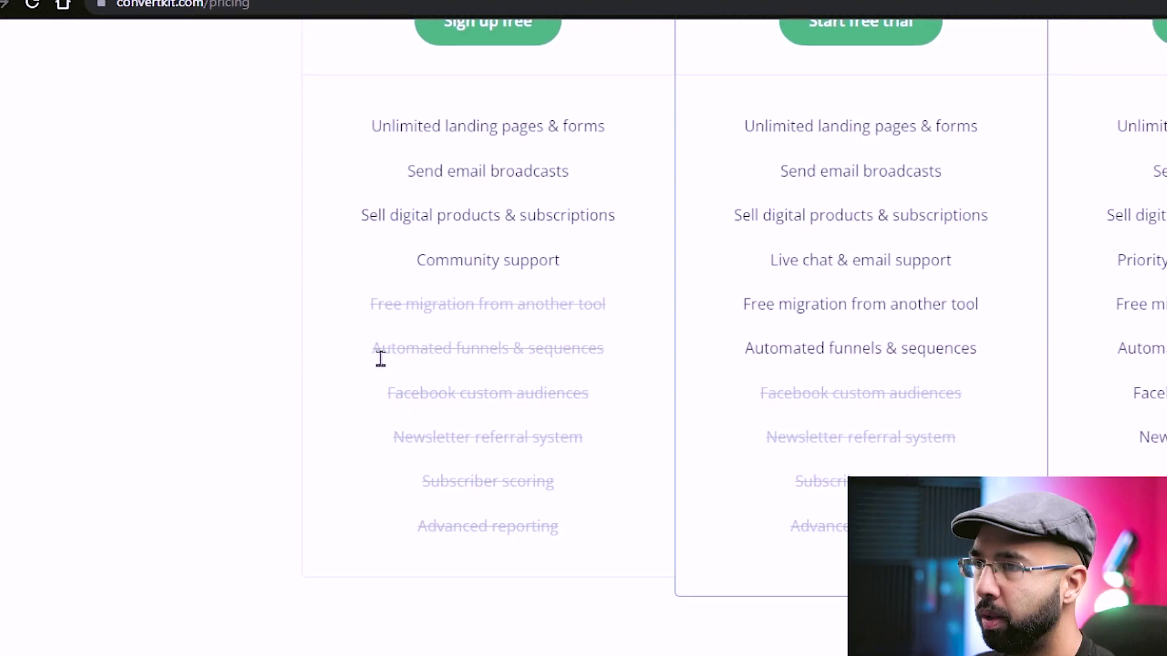
{"action": "scroll", "coordinate": [524, 374], "scroll_direction": "down", "scroll_amount": 1}
{"action": "scroll", "coordinate": [525, 375], "scroll_direction": "down", "scroll_amount": 2}
{"action": "scroll", "coordinate": [602, 265], "scroll_direction": "up", "scroll_amount": 2}
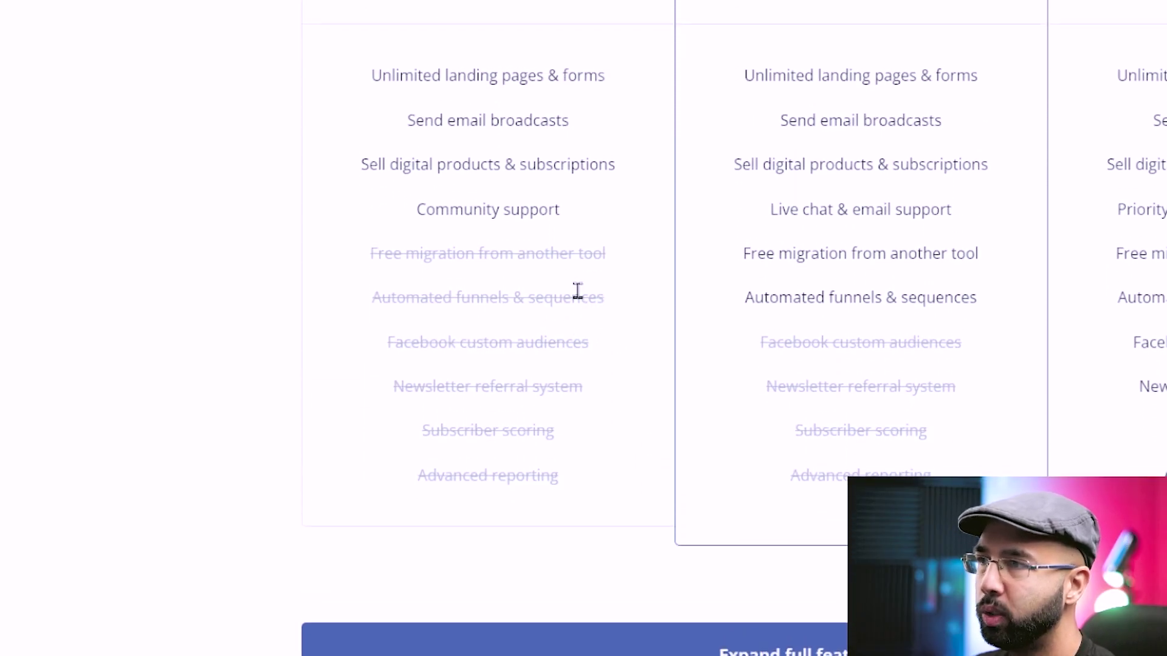
{"action": "scroll", "coordinate": [579, 295], "scroll_direction": "down", "scroll_amount": 1}
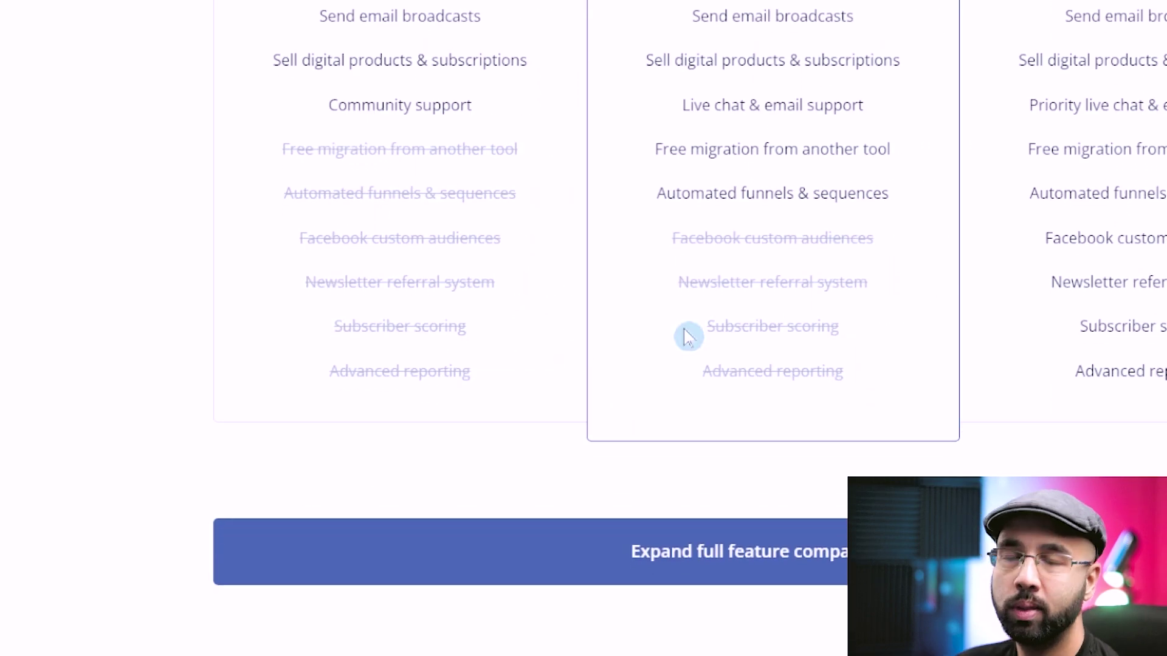
{"action": "scroll", "coordinate": [860, 347], "scroll_direction": "up", "scroll_amount": 3}
{"action": "scroll", "coordinate": [861, 347], "scroll_direction": "down", "scroll_amount": 3}
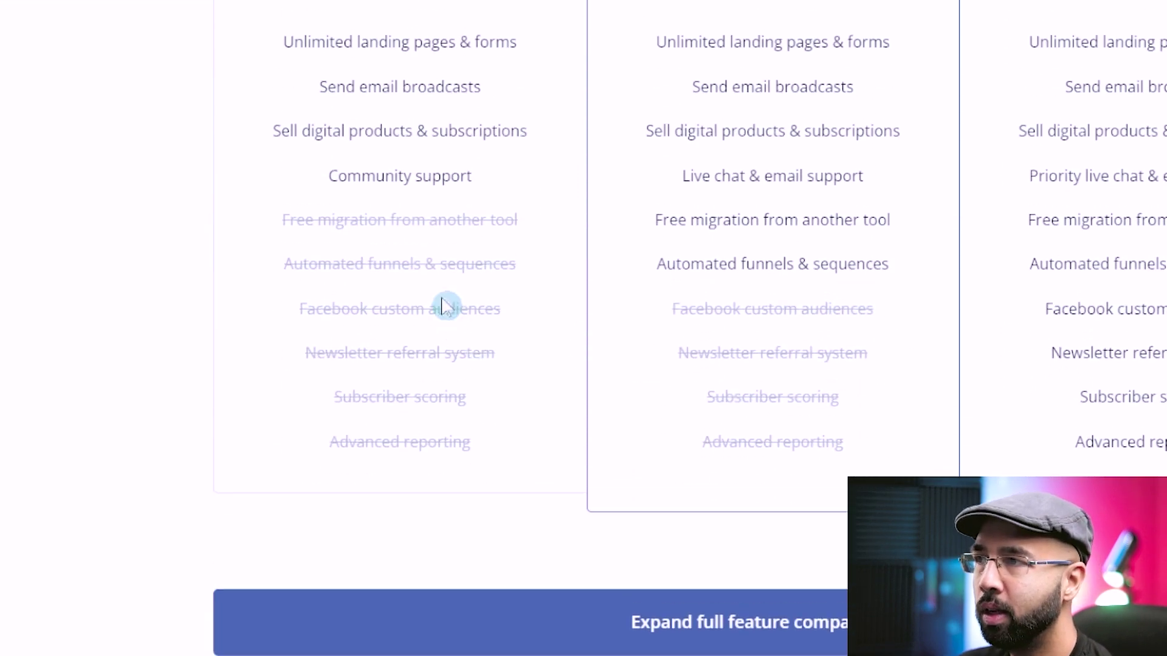
{"action": "left_click_drag", "start_coordinate": [357, 243], "coordinate": [532, 243]}
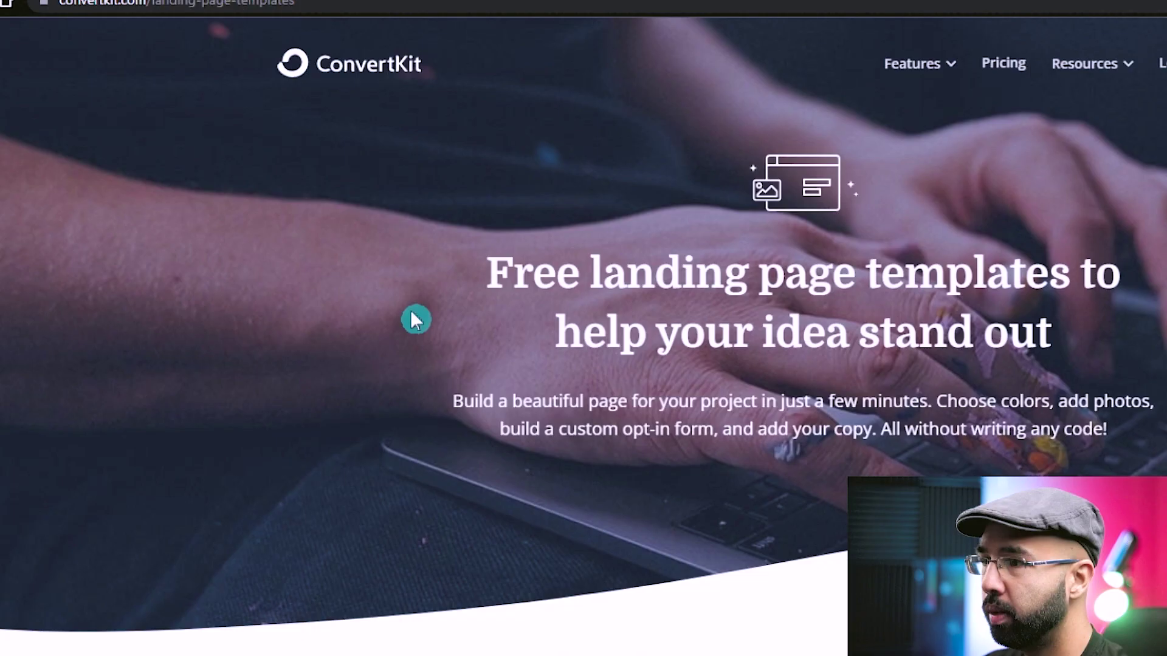
{"action": "scroll", "coordinate": [417, 319], "scroll_direction": "down", "scroll_amount": 3}
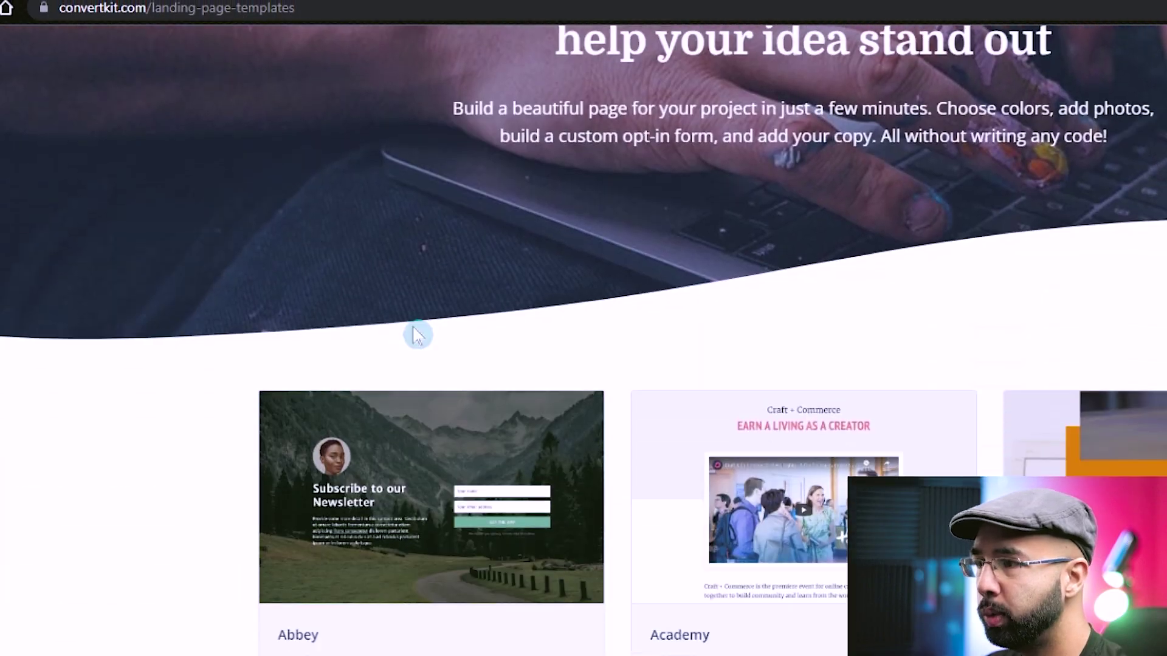
{"action": "scroll", "coordinate": [416, 323], "scroll_direction": "down", "scroll_amount": 3}
{"action": "scroll", "coordinate": [921, 415], "scroll_direction": "down", "scroll_amount": 3}
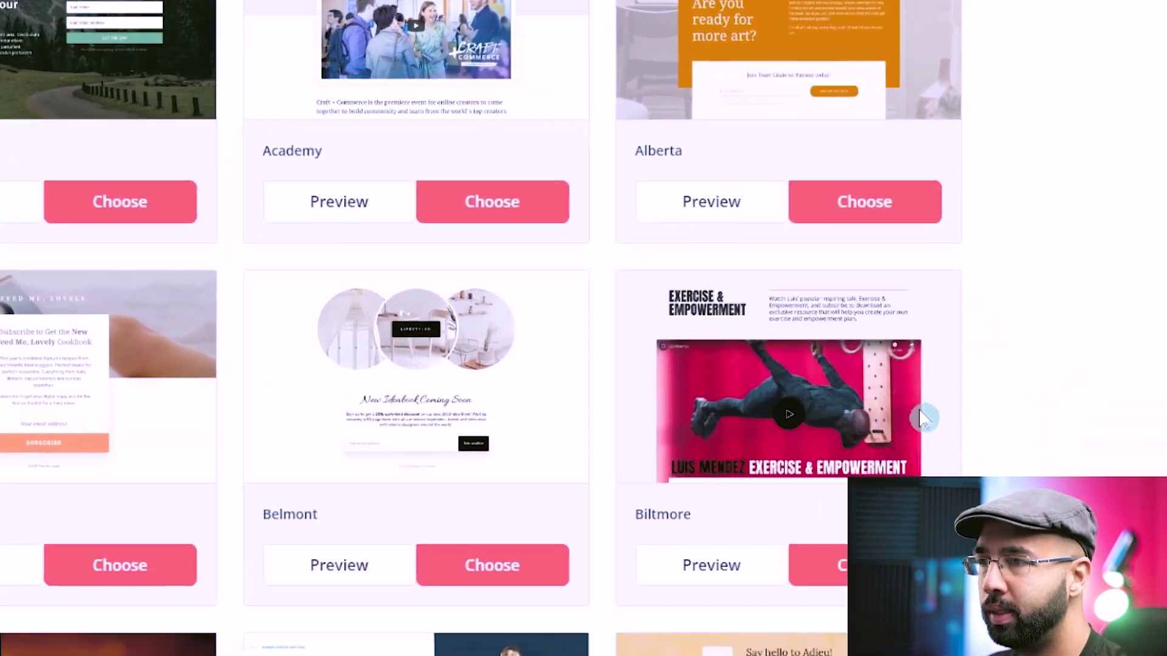
{"action": "scroll", "coordinate": [875, 347], "scroll_direction": "down", "scroll_amount": 3}
{"action": "scroll", "coordinate": [842, 347], "scroll_direction": "down", "scroll_amount": 3}
{"action": "scroll", "coordinate": [608, 391], "scroll_direction": "down", "scroll_amount": 4}
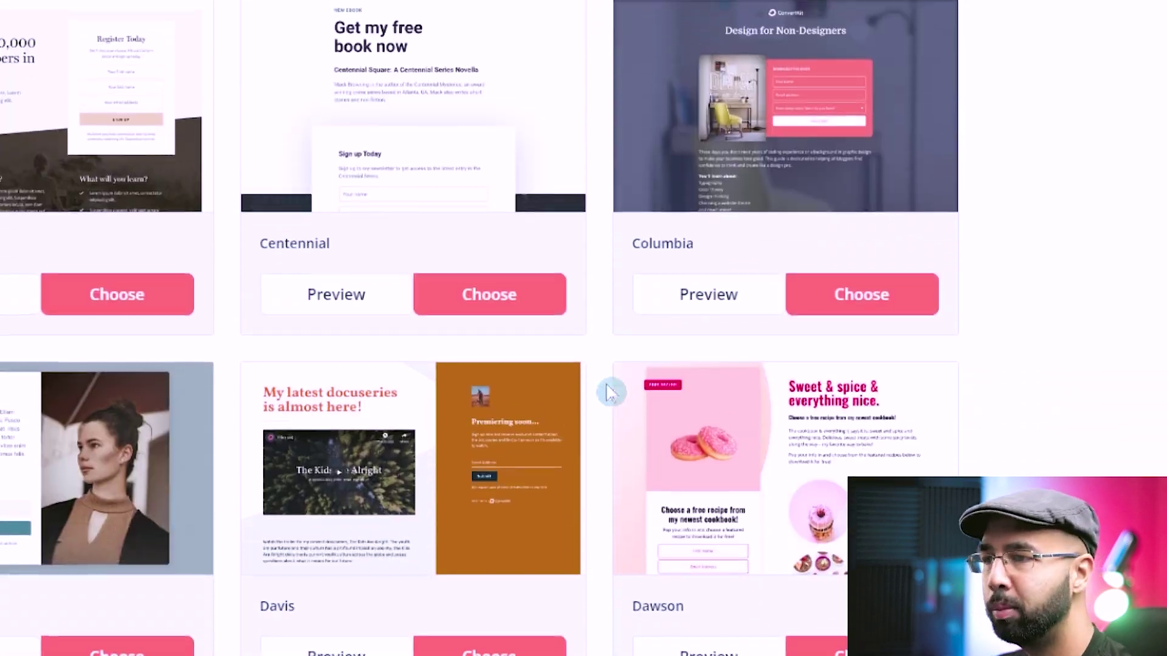
{"action": "scroll", "coordinate": [448, 365], "scroll_direction": "down", "scroll_amount": 3}
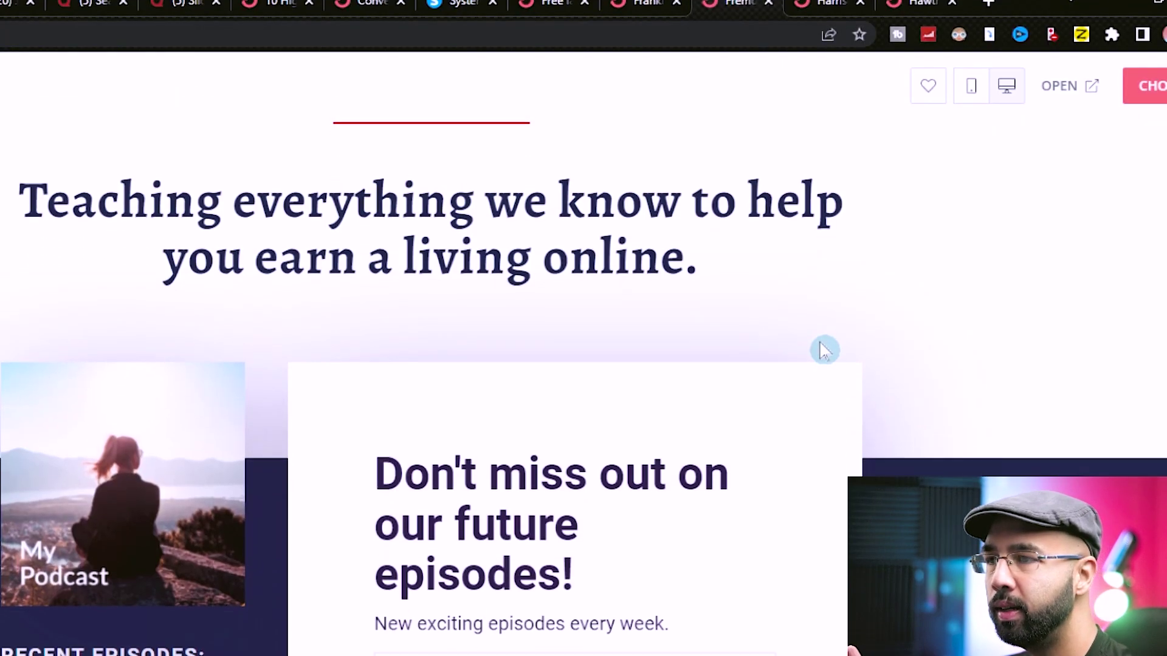
{"action": "scroll", "coordinate": [823, 350], "scroll_direction": "down", "scroll_amount": 2}
{"action": "scroll", "coordinate": [813, 112], "scroll_direction": "down", "scroll_amount": 5}
{"action": "scroll", "coordinate": [763, 185], "scroll_direction": "down", "scroll_amount": 2}
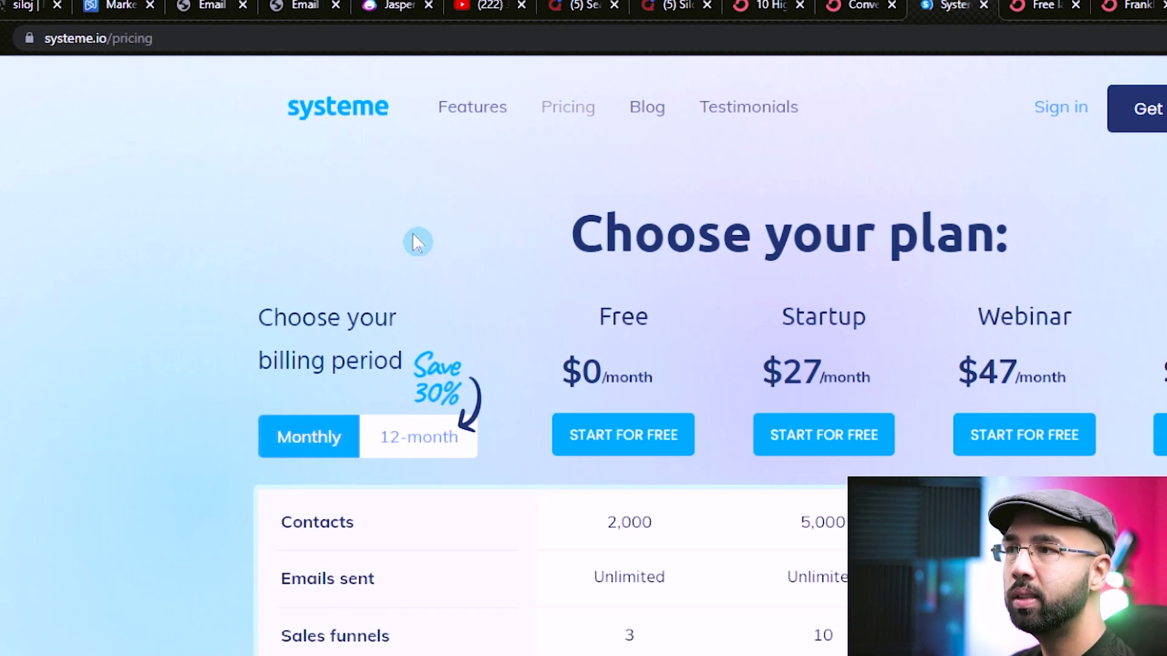
{"action": "scroll", "coordinate": [474, 292], "scroll_direction": "down", "scroll_amount": 3}
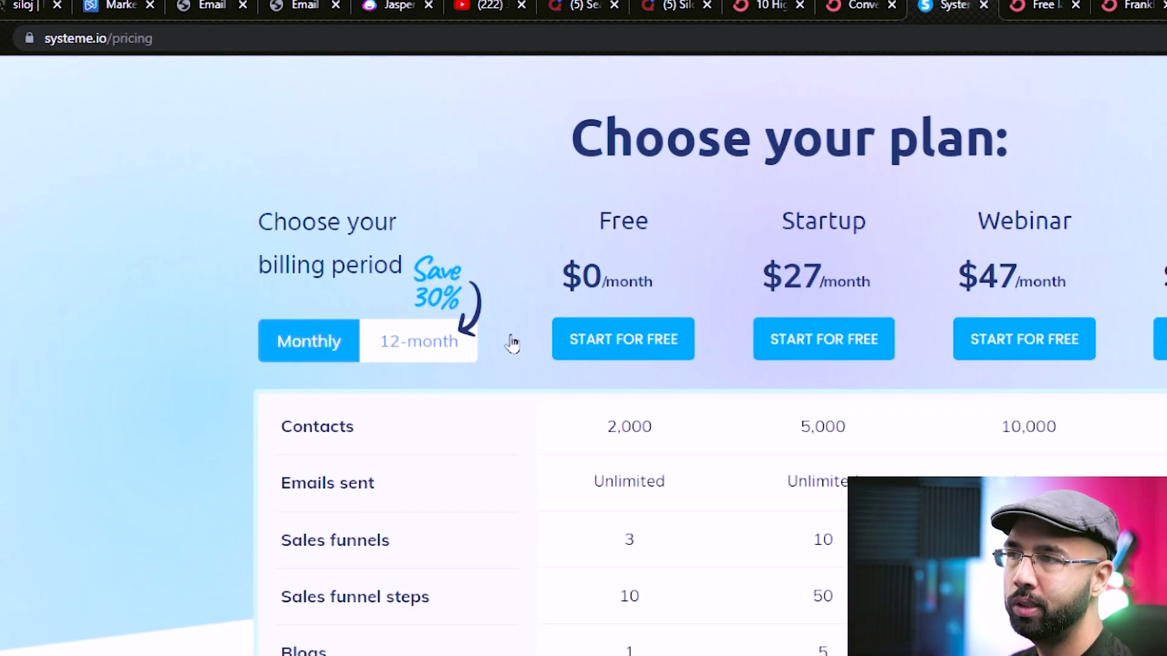
{"action": "scroll", "coordinate": [844, 338], "scroll_direction": "up", "scroll_amount": 3}
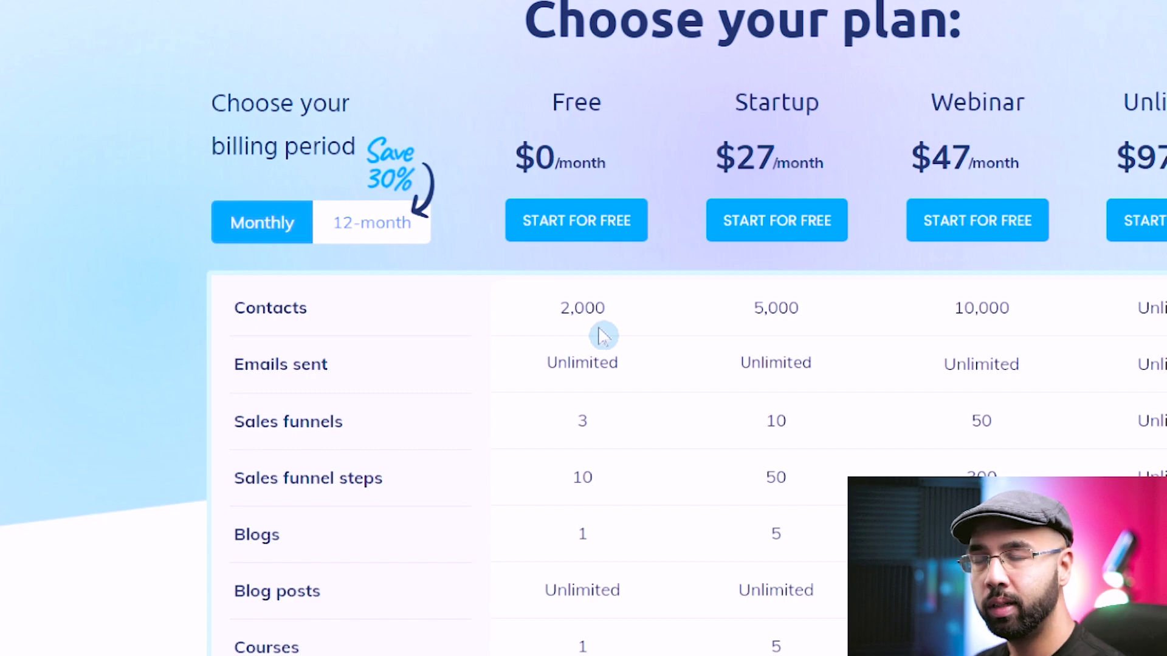
Step: Highlight the free plan's 2,000 contacts limit in the pricing table
{"action": "double_click", "coordinate": [588, 310]}
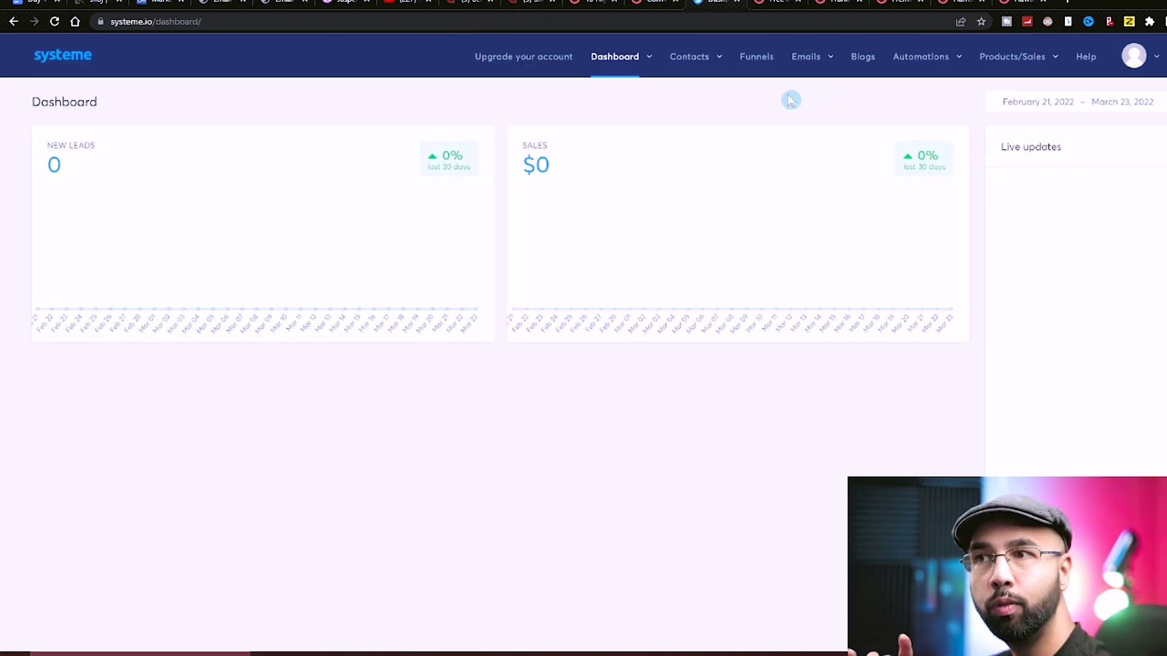
Step: From the funnels list, start a new 'Build an audience' funnel and begin naming it TEST
{"action": "left_click", "coordinate": [757, 56]}
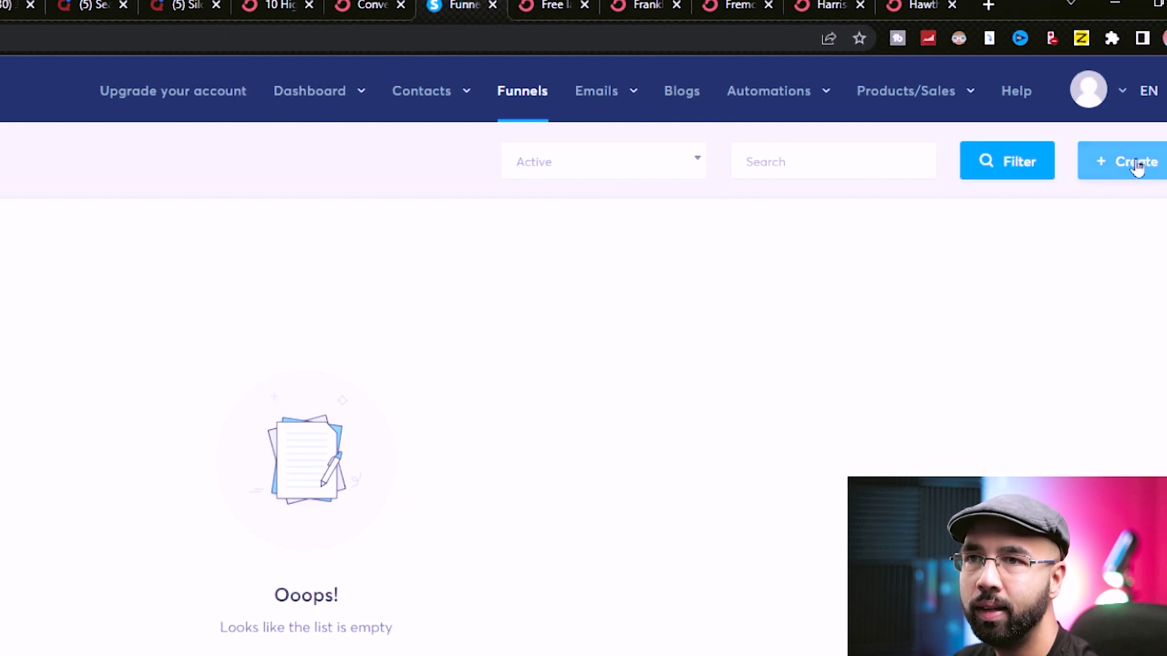
{"action": "left_click", "coordinate": [1133, 165]}
{"action": "left_click", "coordinate": [324, 329]}
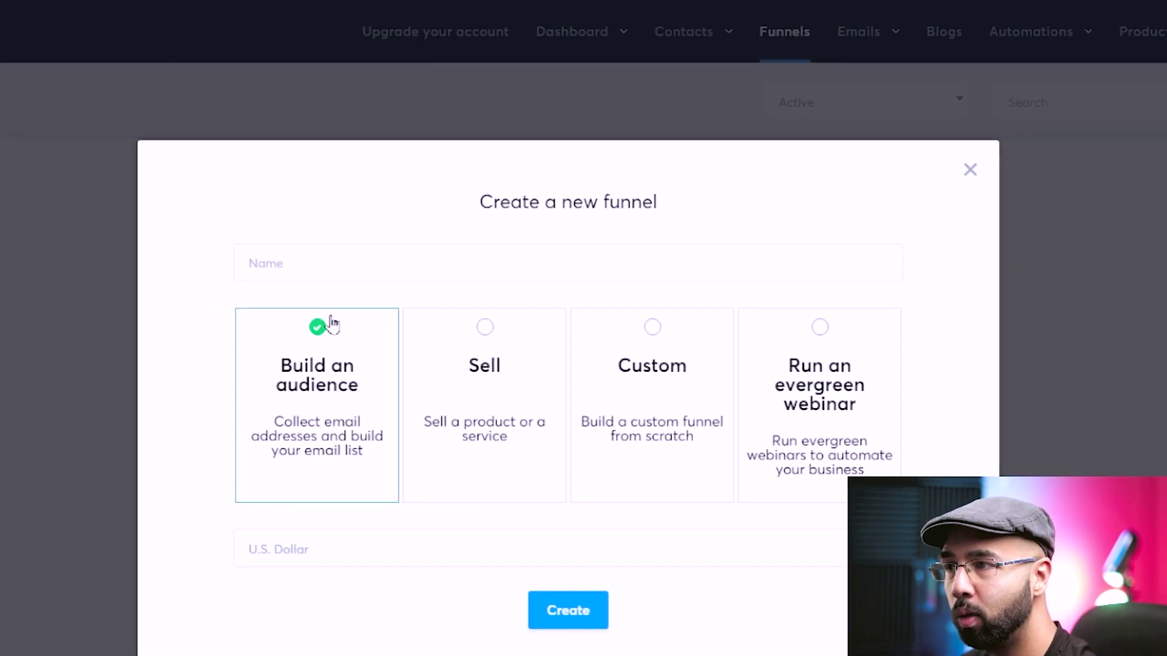
{"action": "left_click", "coordinate": [340, 310]}
{"action": "type", "text": "TEST"}
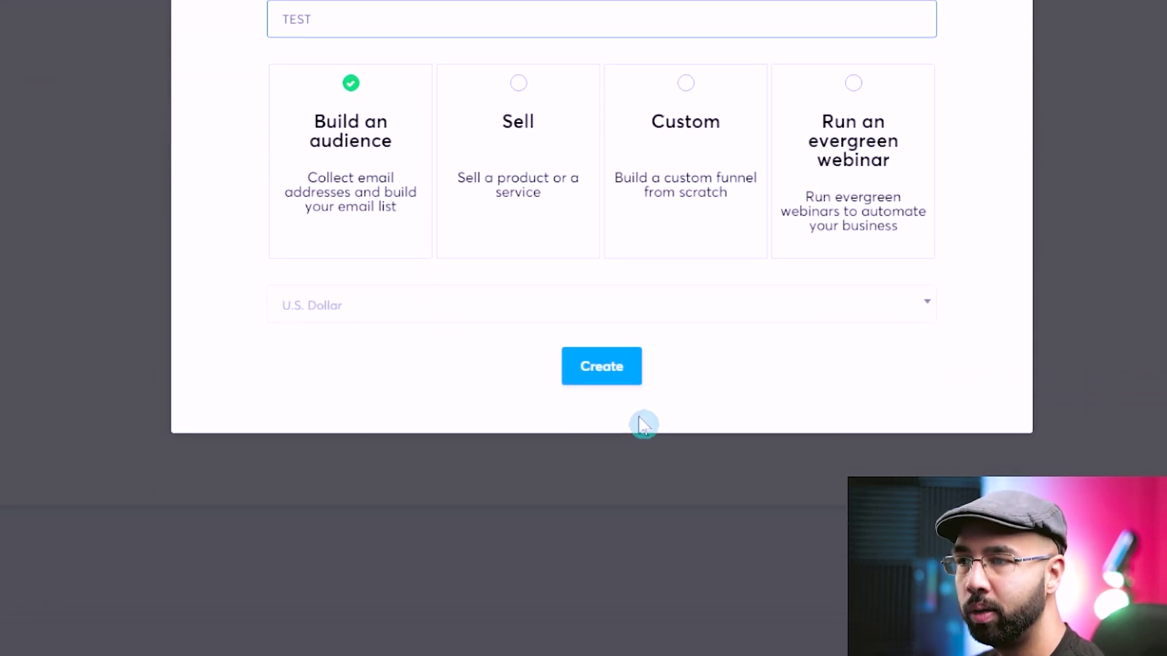
Step: Create the TEST funnel with its squeeze page and thank-you steps
{"action": "left_click", "coordinate": [601, 343]}
{"action": "scroll", "coordinate": [969, 328], "scroll_direction": "down", "scroll_amount": 5}
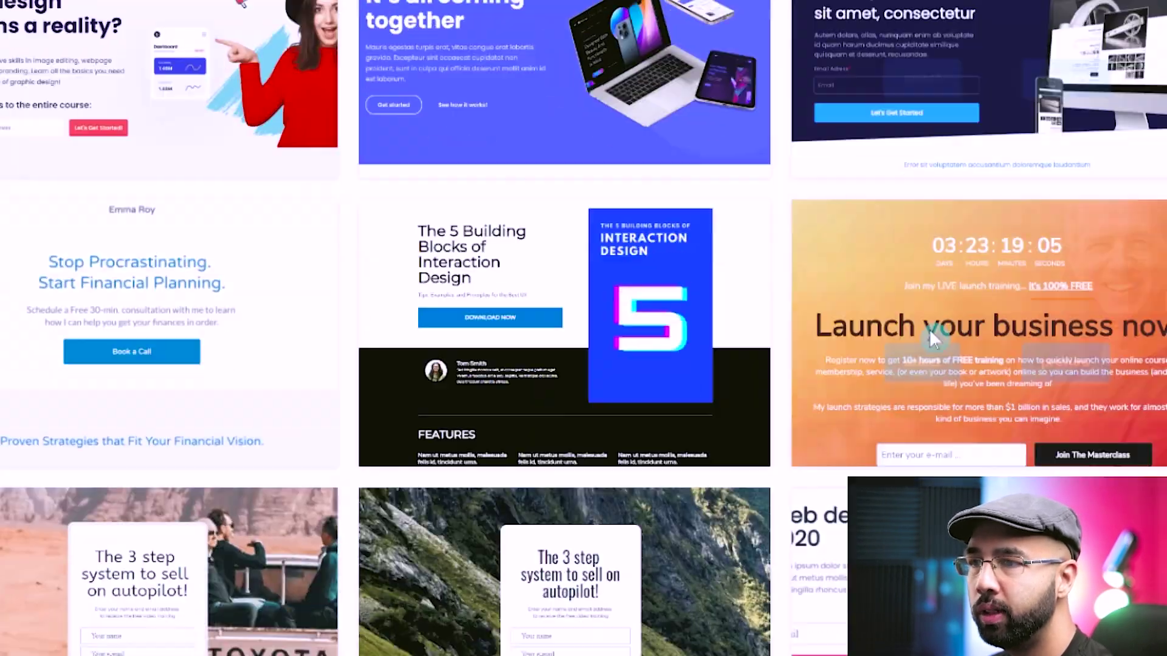
{"action": "scroll", "coordinate": [969, 329], "scroll_direction": "down", "scroll_amount": 5}
{"action": "scroll", "coordinate": [969, 332], "scroll_direction": "down", "scroll_amount": 2}
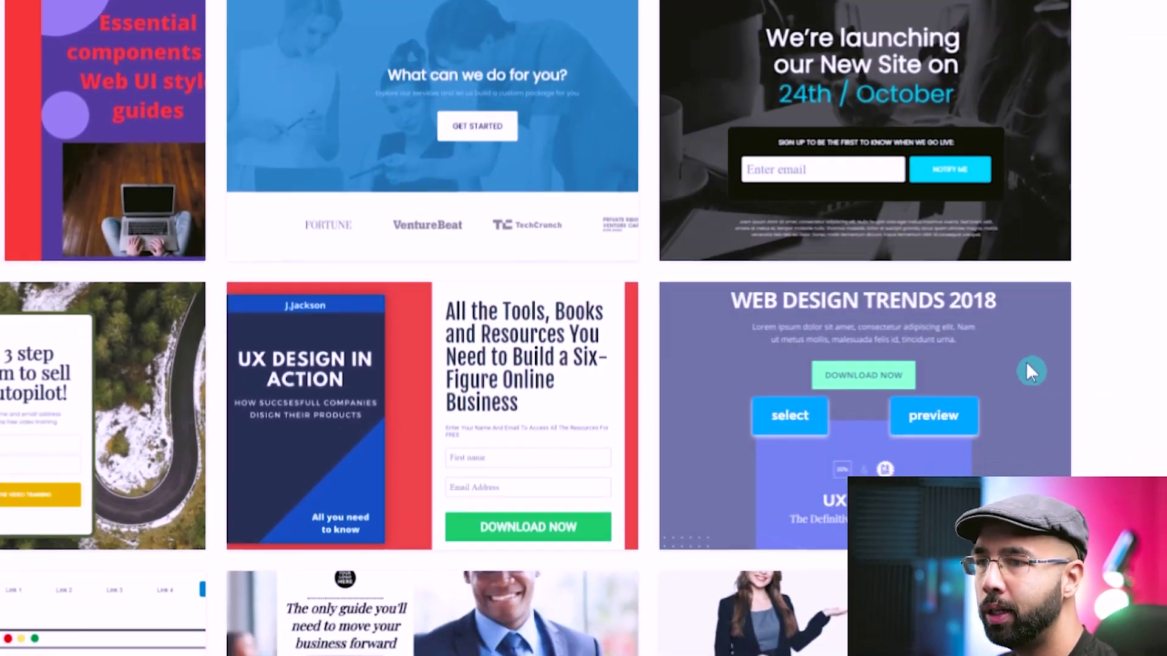
{"action": "scroll", "coordinate": [968, 333], "scroll_direction": "down", "scroll_amount": 5}
{"action": "scroll", "coordinate": [968, 333], "scroll_direction": "down", "scroll_amount": 3}
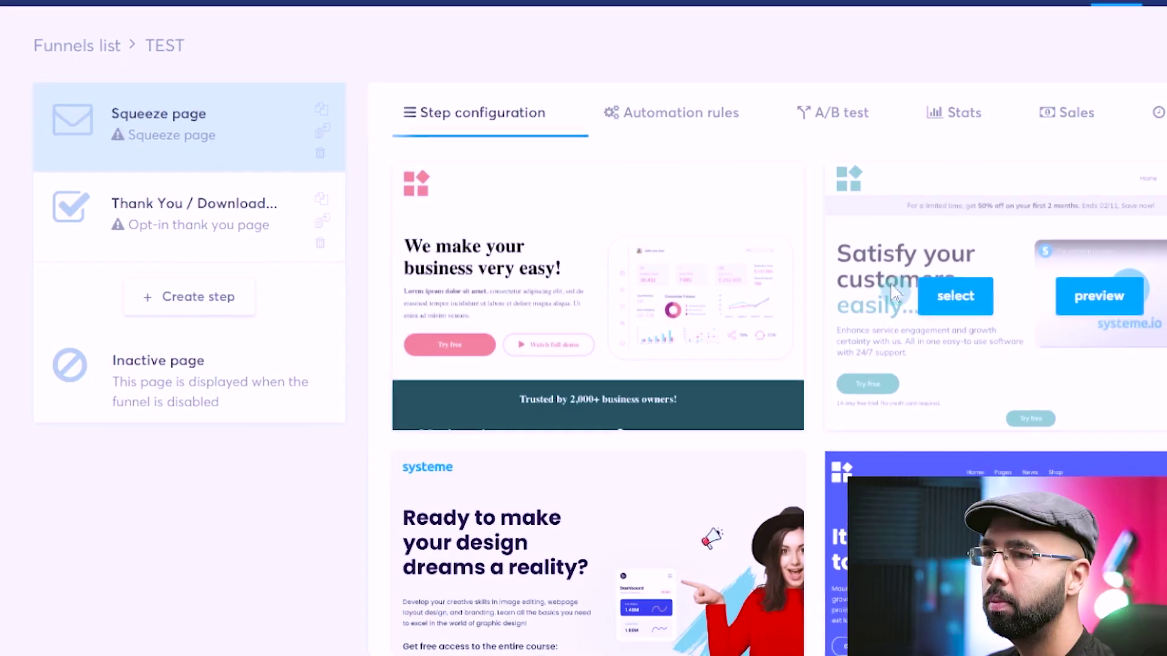
{"action": "scroll", "coordinate": [893, 291], "scroll_direction": "down", "scroll_amount": 5}
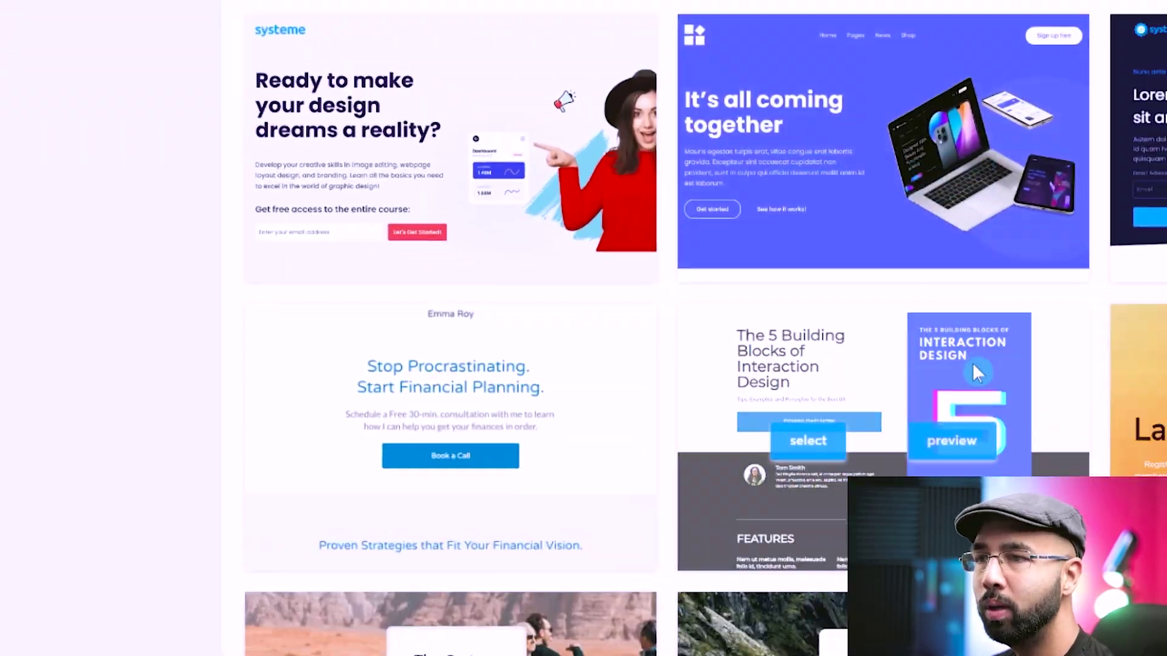
{"action": "scroll", "coordinate": [904, 411], "scroll_direction": "down", "scroll_amount": 5}
{"action": "scroll", "coordinate": [875, 383], "scroll_direction": "down", "scroll_amount": 5}
{"action": "scroll", "coordinate": [848, 351], "scroll_direction": "up", "scroll_amount": 3}
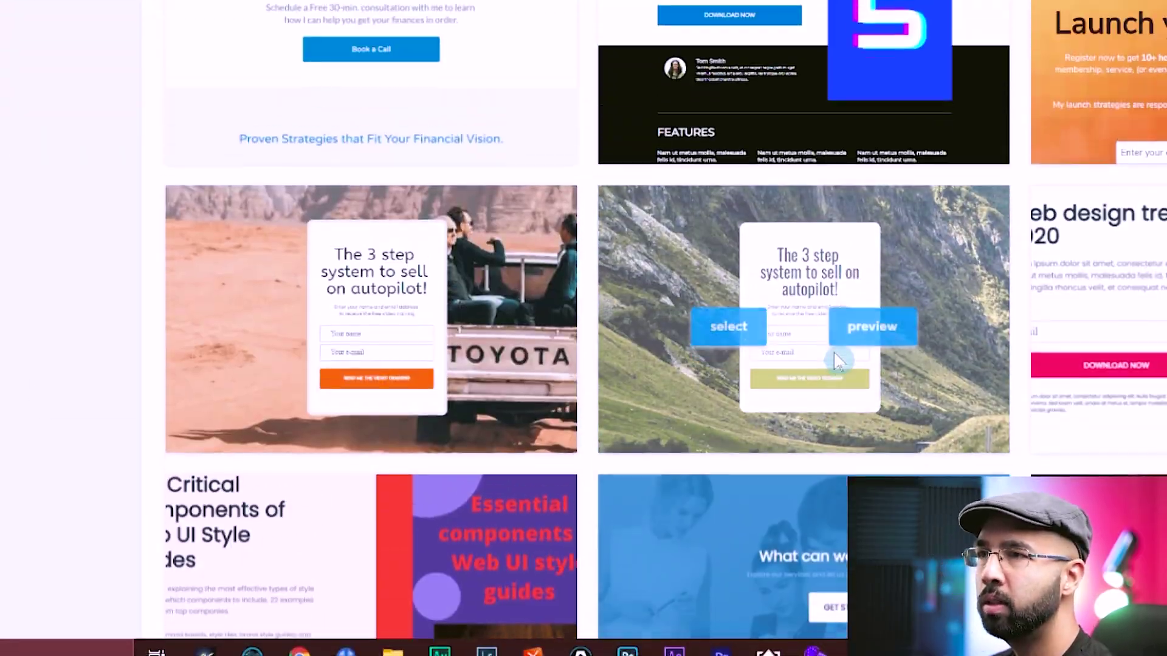
{"action": "scroll", "coordinate": [784, 364], "scroll_direction": "up", "scroll_amount": 3}
{"action": "scroll", "coordinate": [550, 275], "scroll_direction": "up", "scroll_amount": 3}
{"action": "scroll", "coordinate": [572, 274], "scroll_direction": "up", "scroll_amount": 1}
{"action": "scroll", "coordinate": [575, 293], "scroll_direction": "up", "scroll_amount": 3}
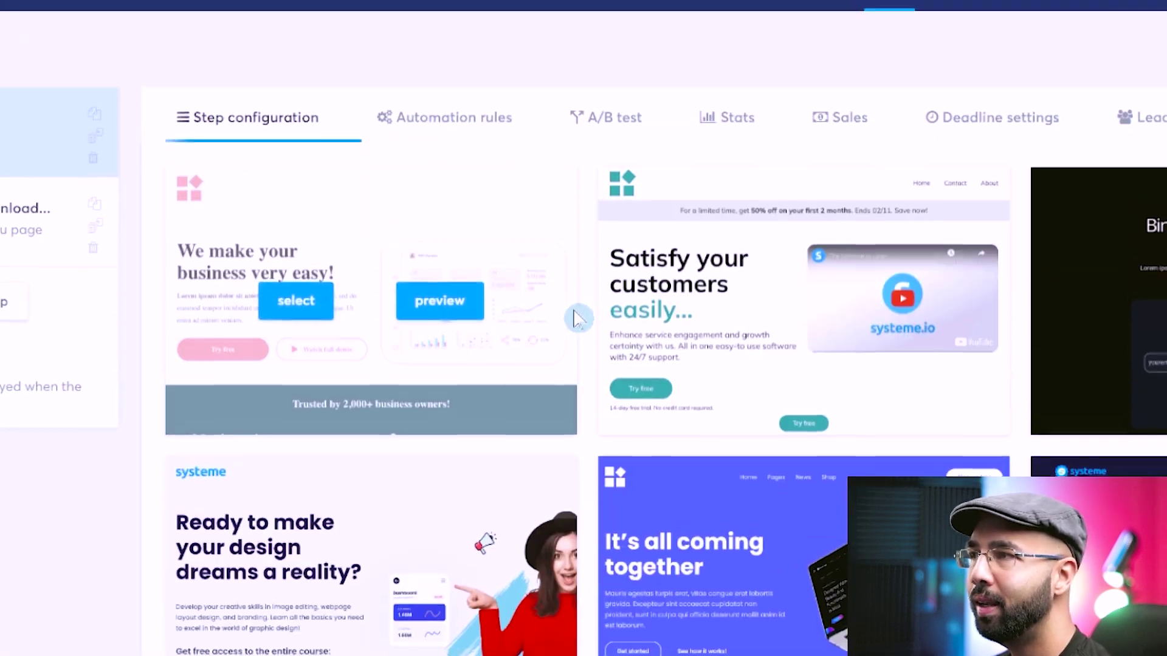
{"action": "scroll", "coordinate": [457, 274], "scroll_direction": "up", "scroll_amount": 1}
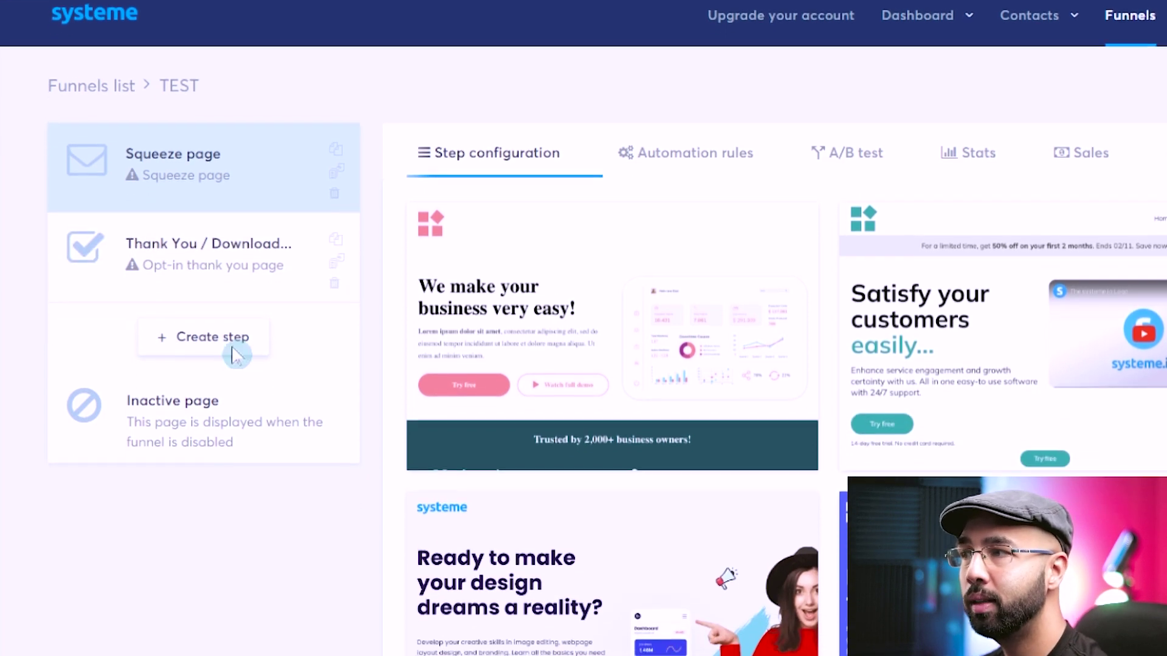
{"action": "left_click", "coordinate": [233, 405]}
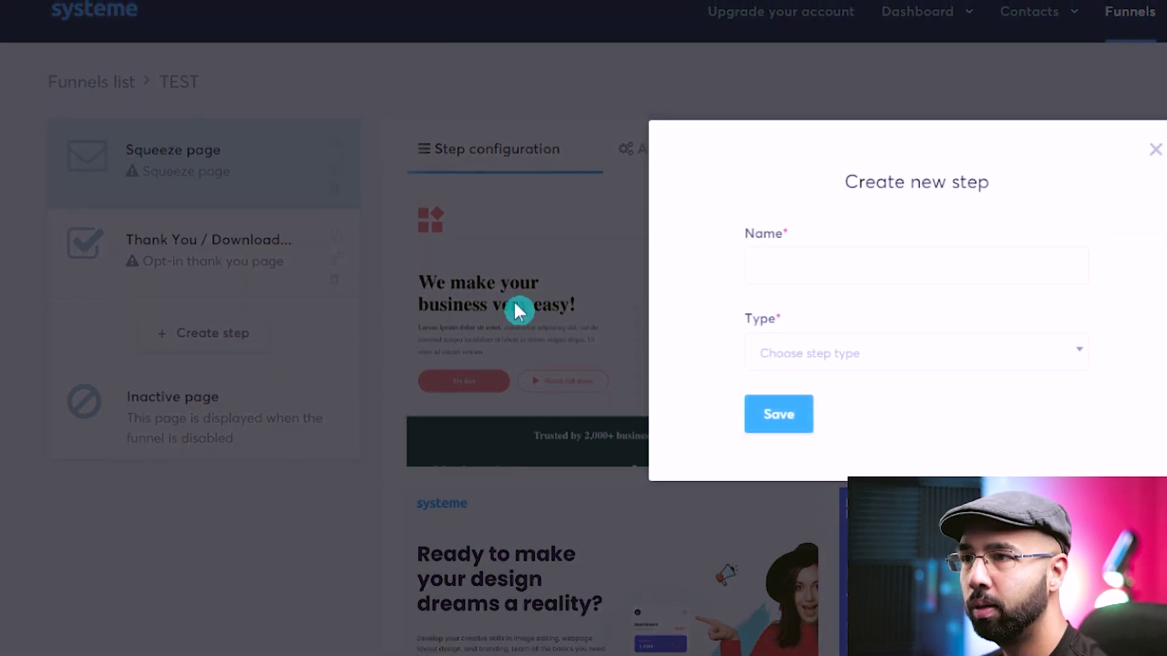
{"action": "left_click", "coordinate": [821, 353]}
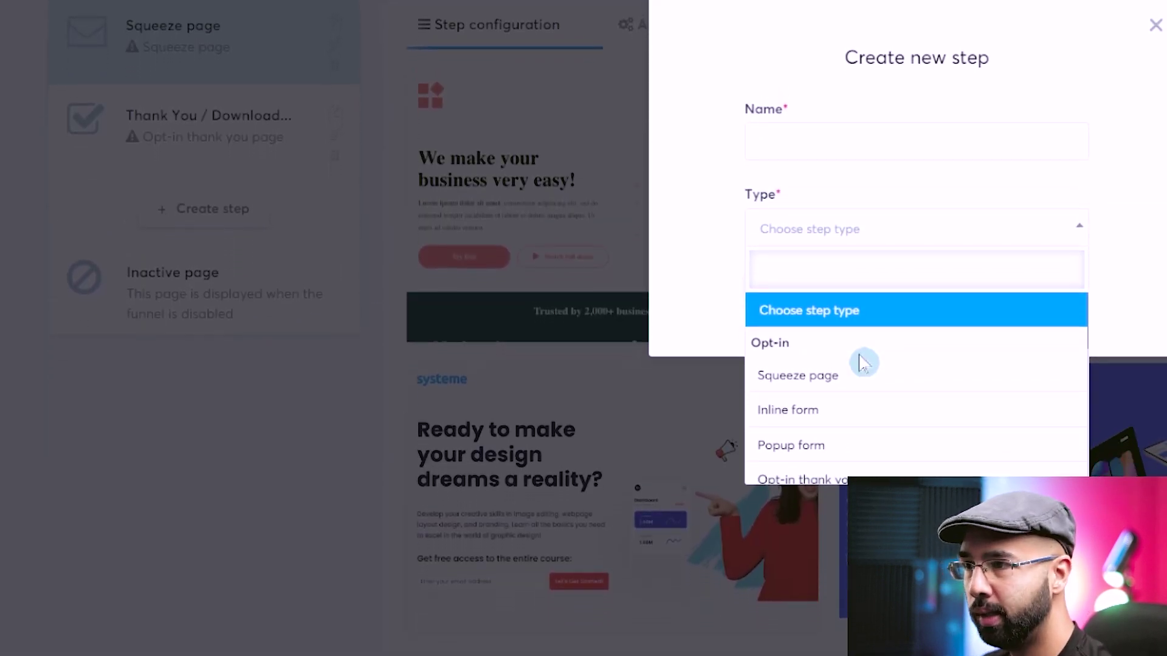
{"action": "scroll", "coordinate": [861, 361], "scroll_direction": "down", "scroll_amount": 1}
{"action": "scroll", "coordinate": [835, 338], "scroll_direction": "down", "scroll_amount": 1}
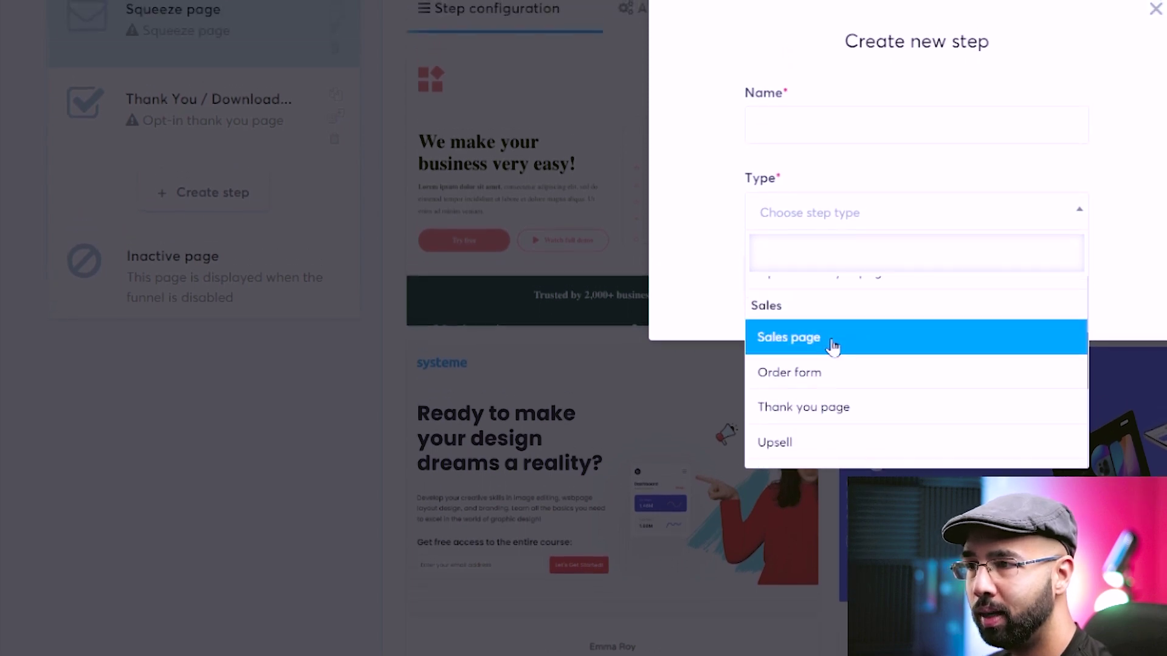
{"action": "scroll", "coordinate": [816, 342], "scroll_direction": "down", "scroll_amount": 3}
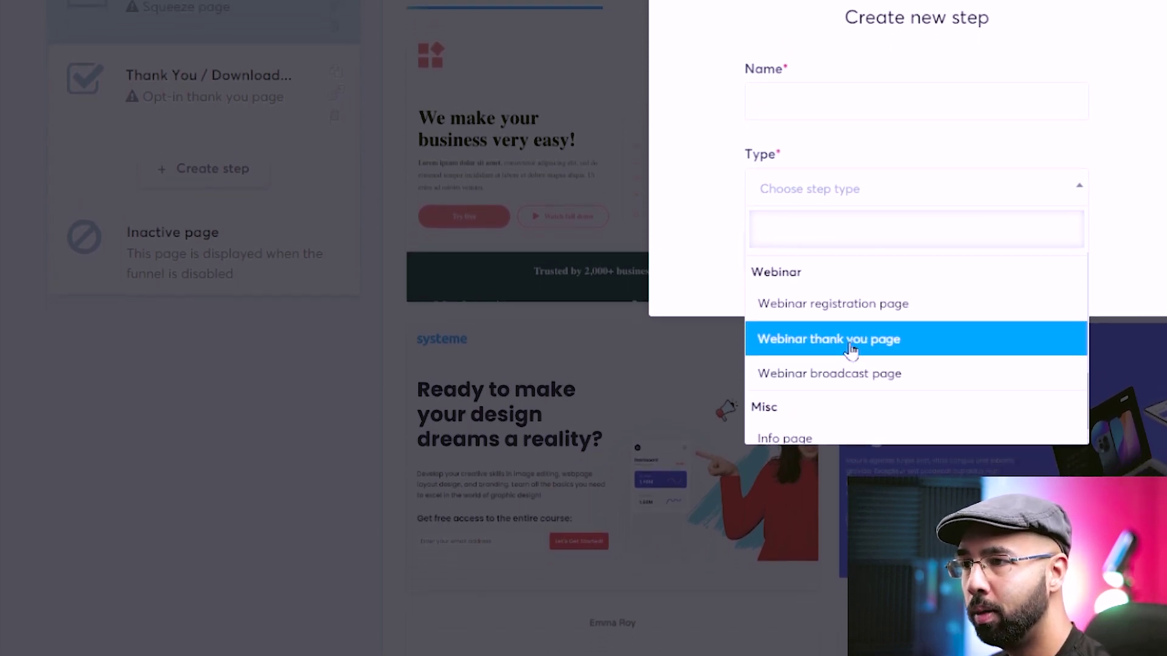
{"action": "scroll", "coordinate": [829, 357], "scroll_direction": "up", "scroll_amount": 2}
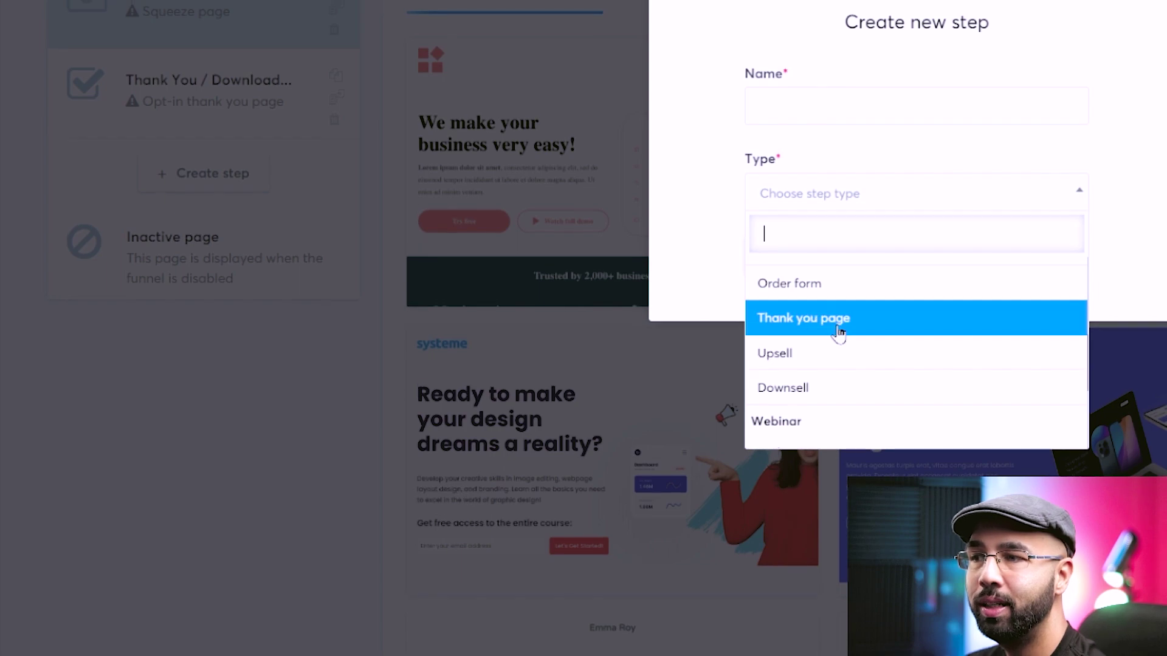
{"action": "scroll", "coordinate": [853, 347], "scroll_direction": "down", "scroll_amount": 1}
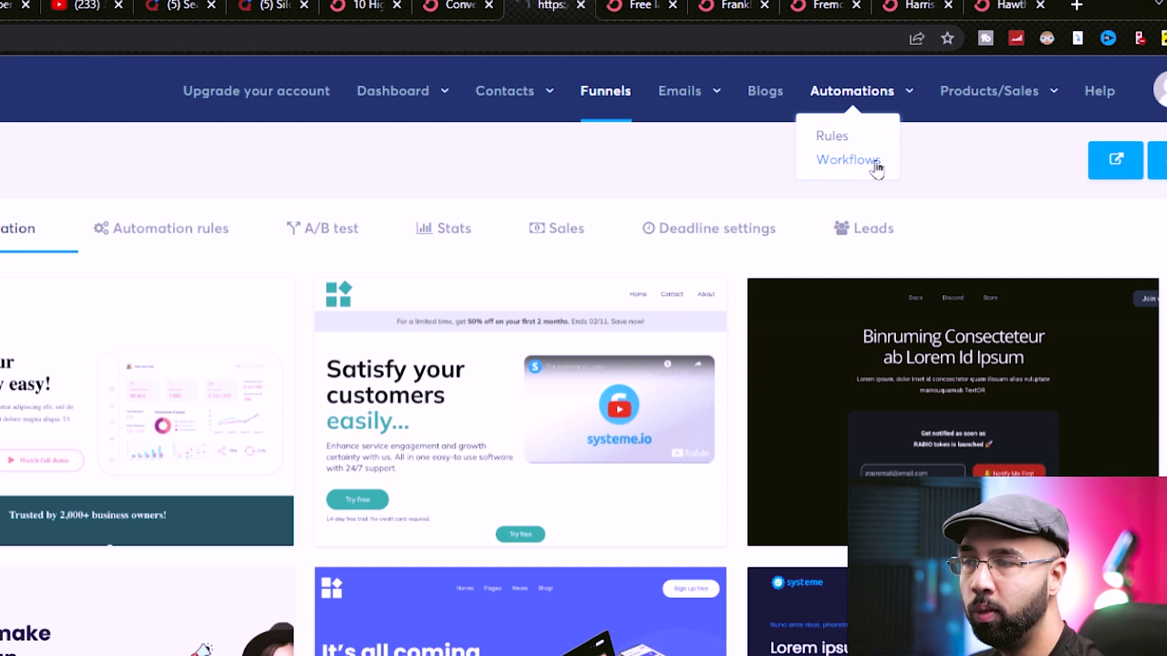
Step: In Workflows, set the KETO workflow trigger to 'Funnel form subscribed' with form KETO
{"action": "left_click", "coordinate": [848, 160]}
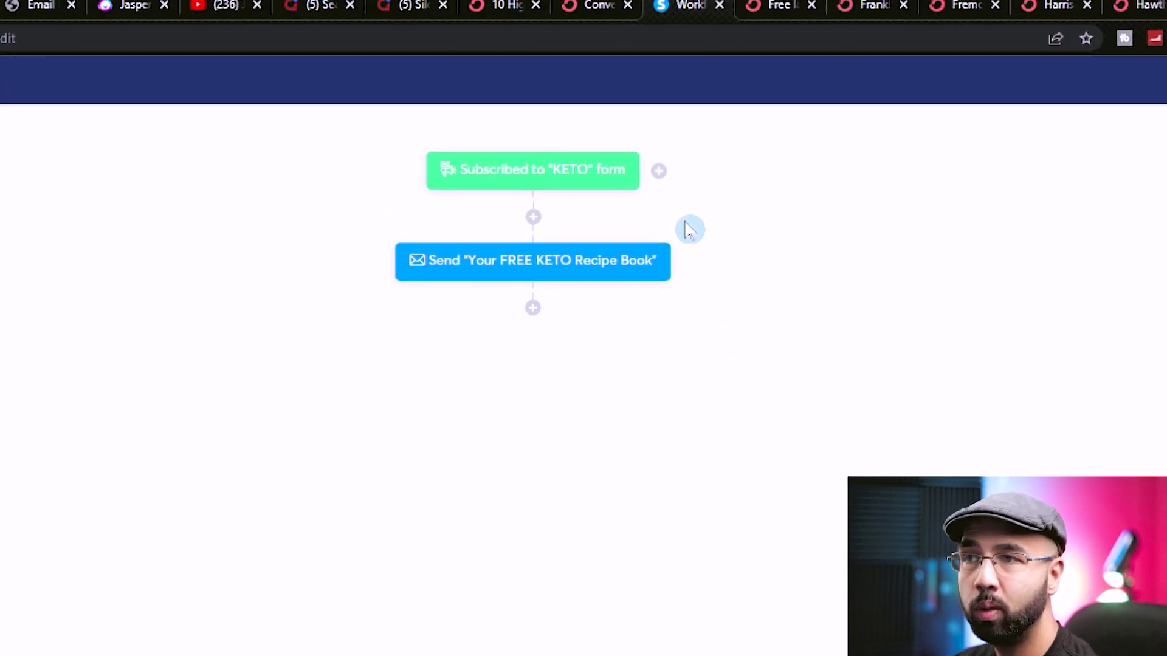
{"action": "left_click", "coordinate": [660, 173]}
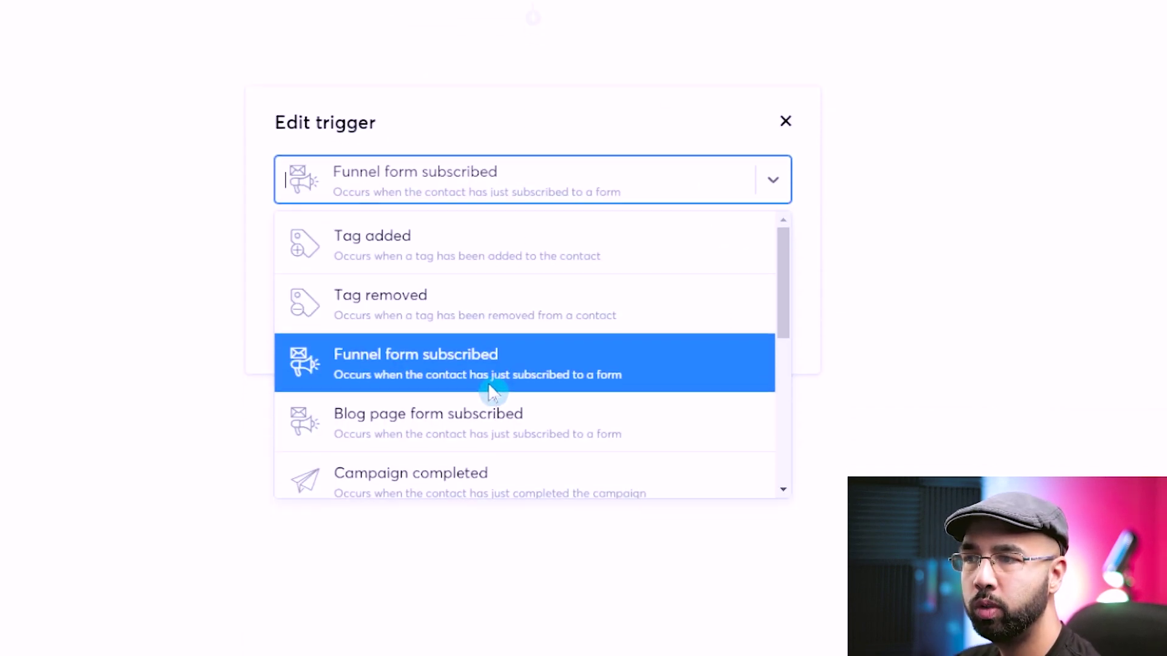
{"action": "left_click", "coordinate": [547, 333]}
{"action": "left_click", "coordinate": [529, 218]}
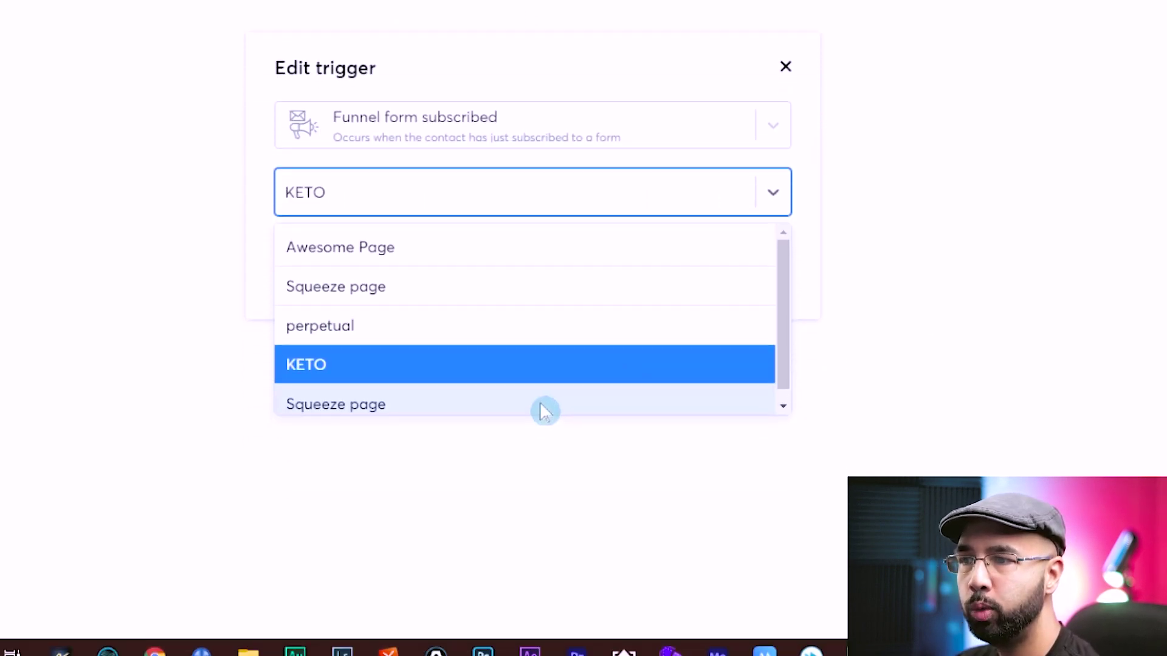
{"action": "left_click", "coordinate": [488, 365]}
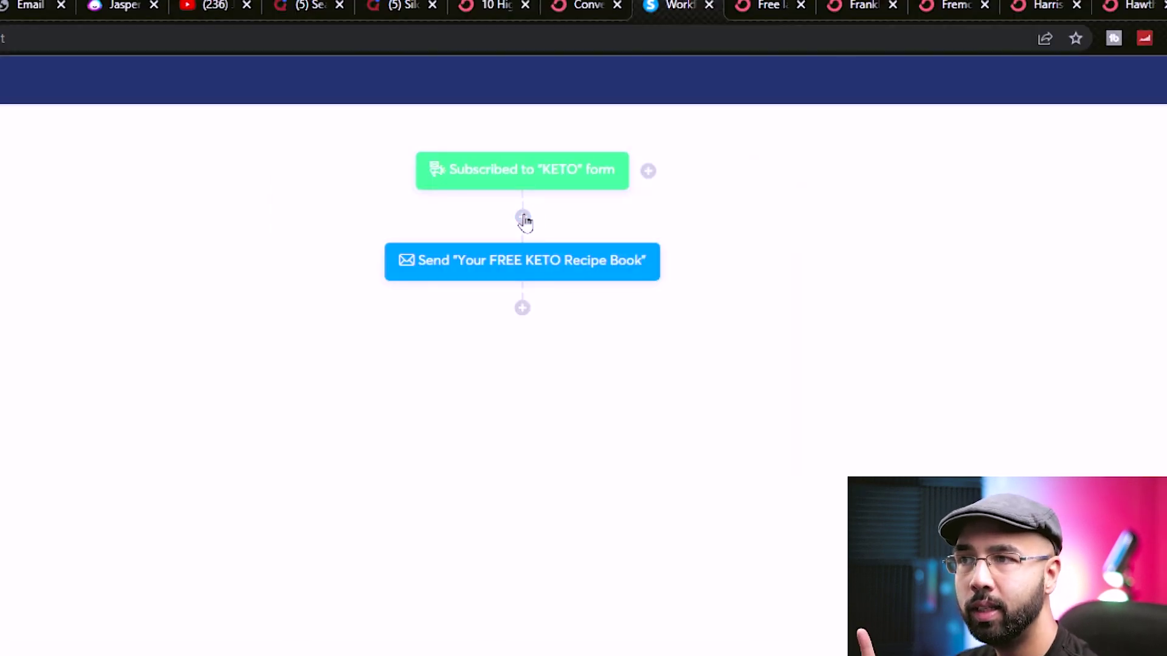
{"action": "left_click", "coordinate": [524, 220]}
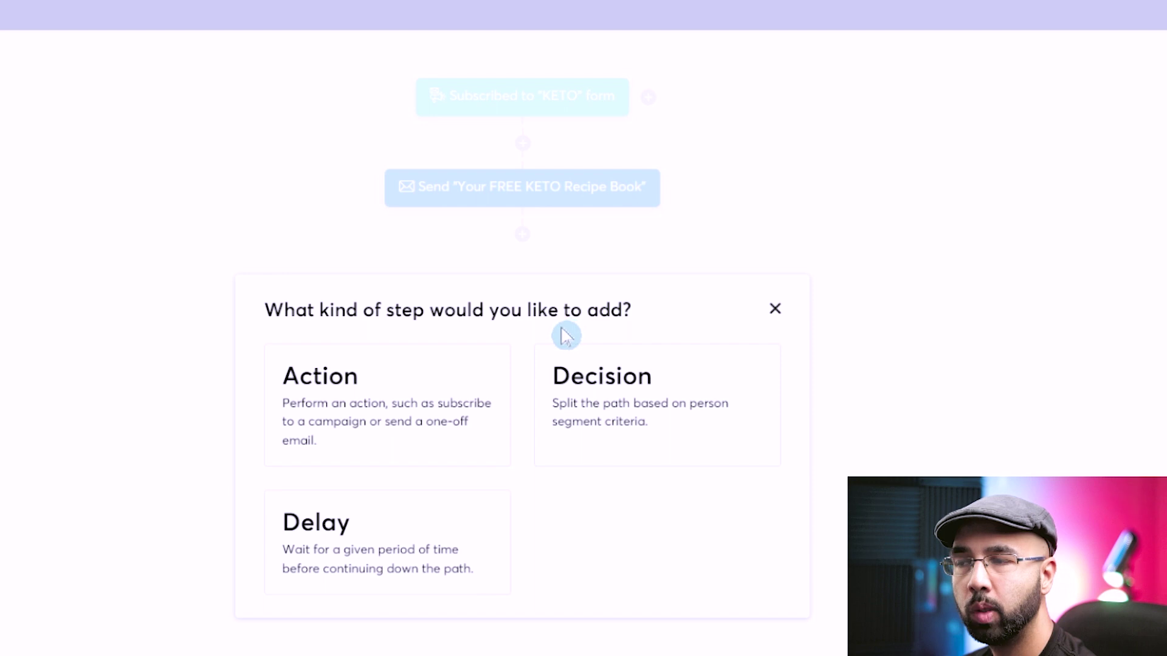
{"action": "scroll", "coordinate": [521, 410], "scroll_direction": "down", "scroll_amount": 3}
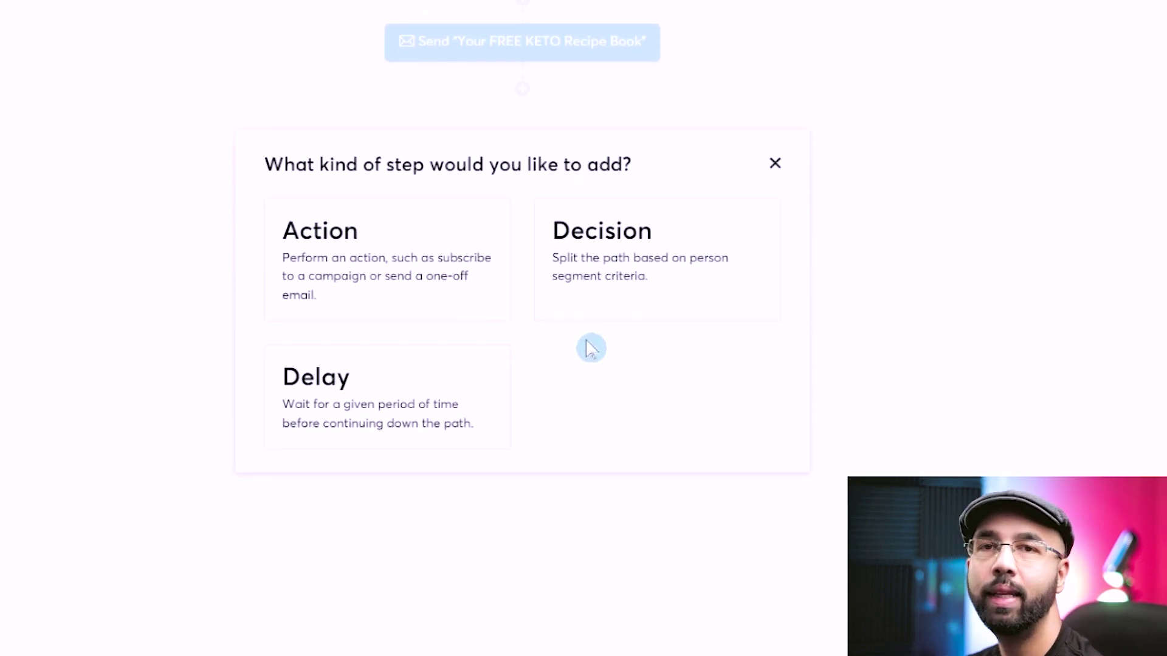
{"action": "scroll", "coordinate": [510, 358], "scroll_direction": "down", "scroll_amount": 1}
{"action": "left_click", "coordinate": [528, 335]}
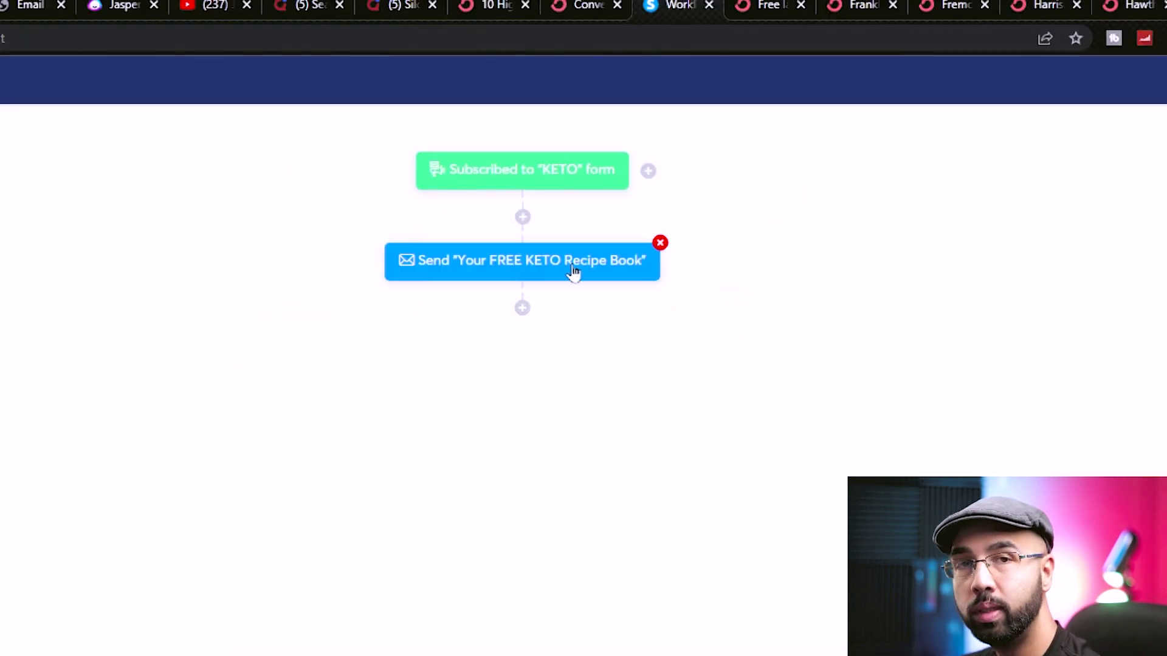
Step: Keep 'Send an email' as the recipe book step's action and start a new email
{"action": "left_click", "coordinate": [551, 262]}
{"action": "left_click", "coordinate": [547, 354]}
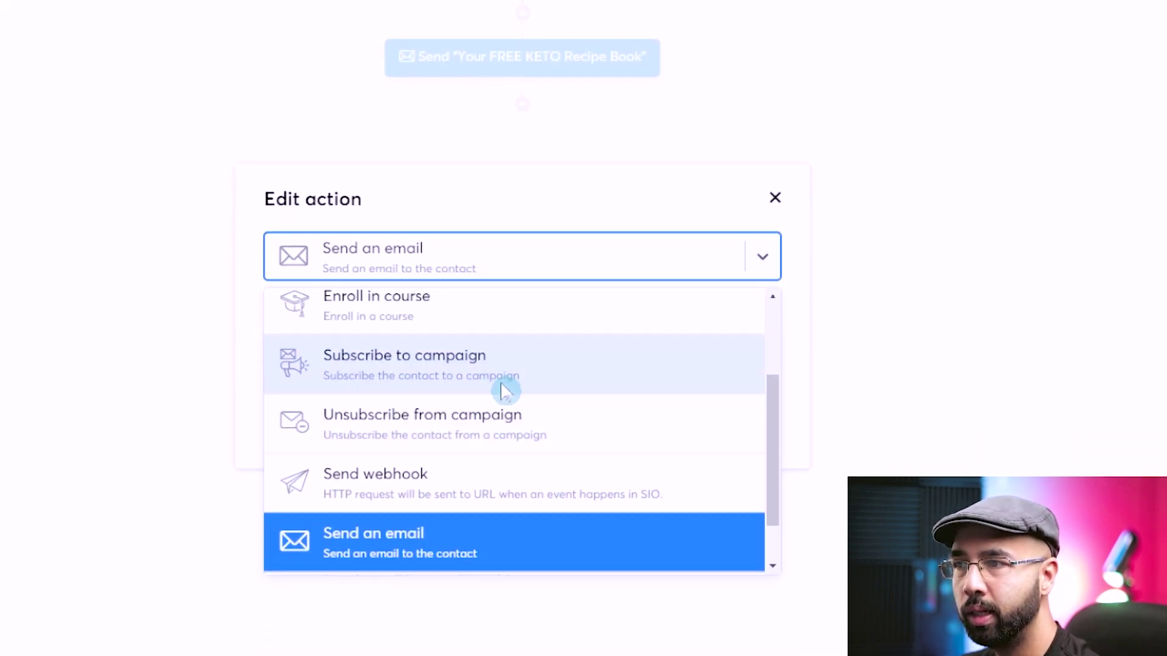
{"action": "left_click", "coordinate": [421, 481]}
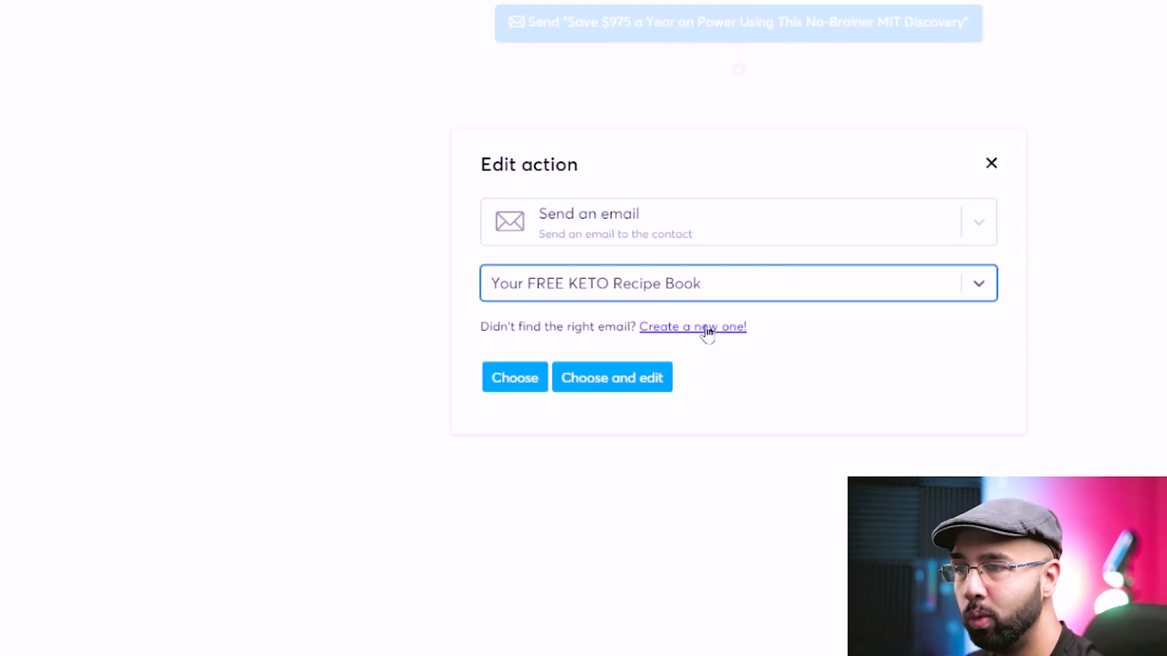
{"action": "left_click", "coordinate": [709, 328]}
{"action": "type", "text": "SUBSCRIBE"}
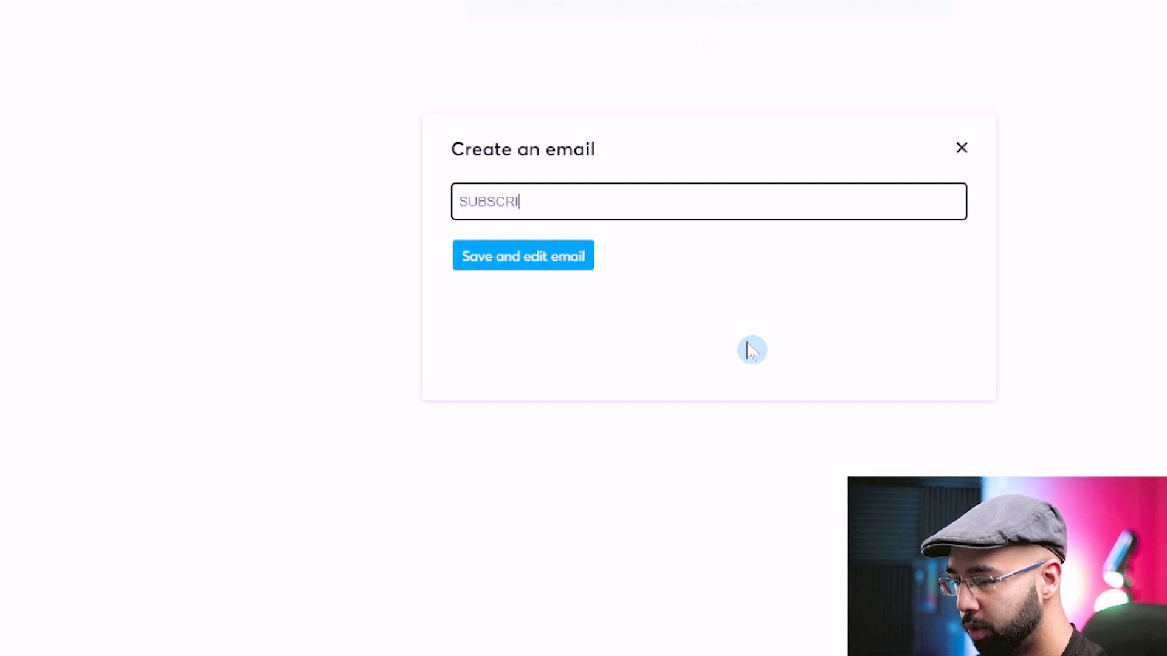
{"action": "type", "text": " IF YOU THOUGHT THIS VIDEO WAS HE"}
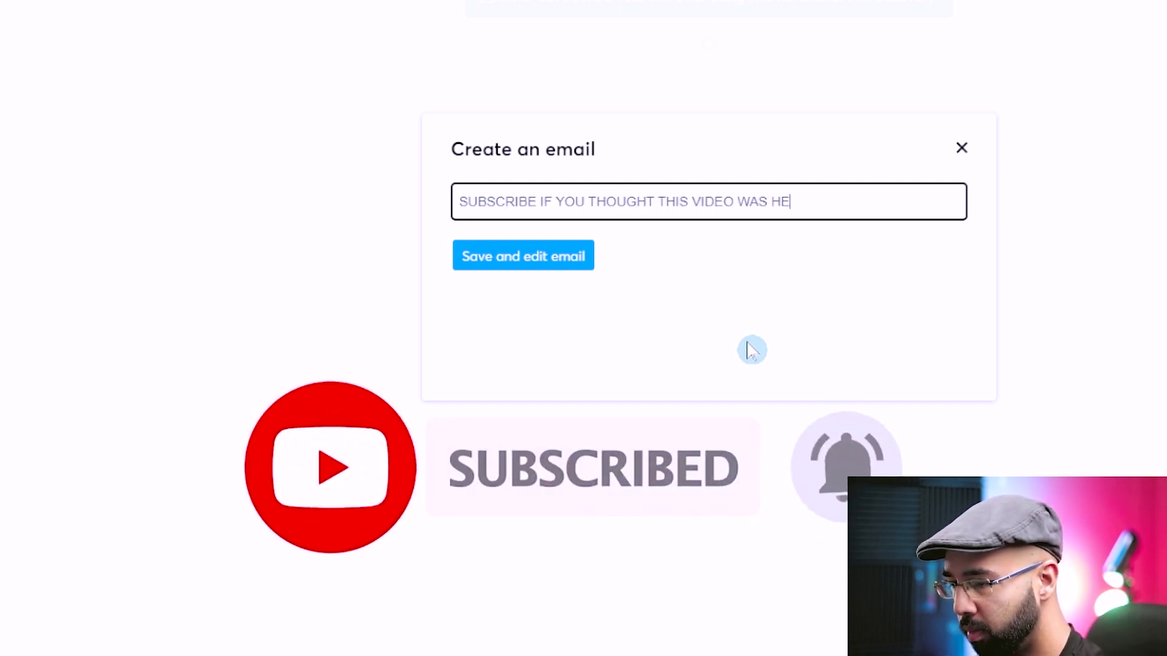
{"action": "type", "text": "PFUL"}
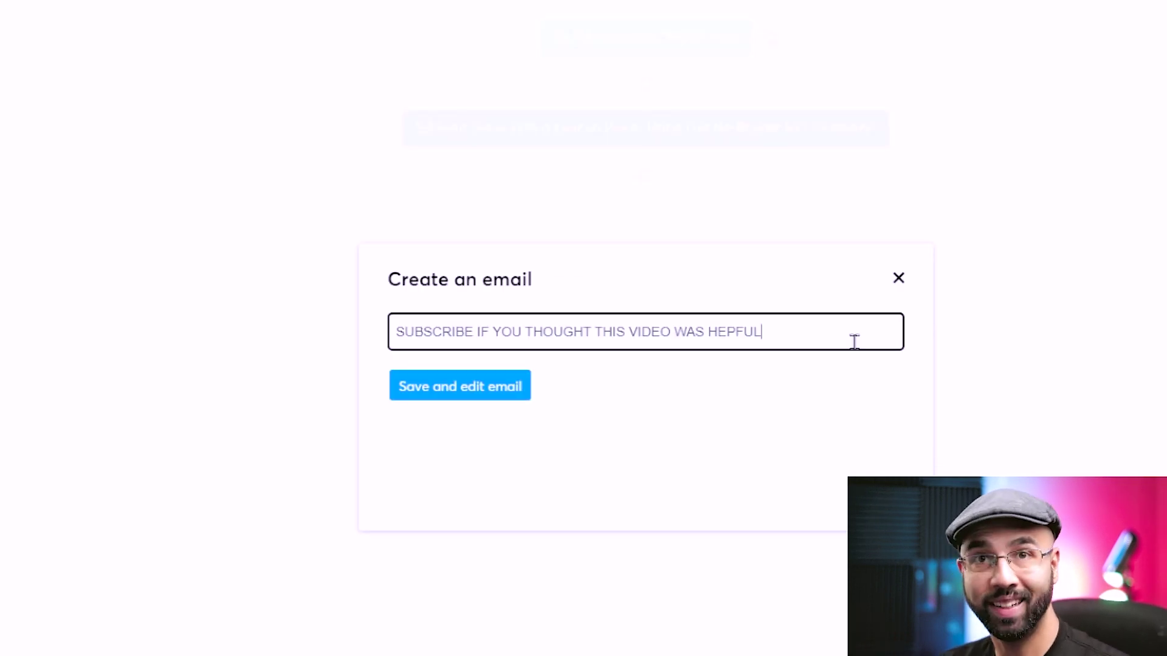
Step: Save the 'SUBSCRIBE IF YOU THOUGHT THIS VIDEO WAS HEPFUL' email and open its editor
{"action": "left_click", "coordinate": [475, 394]}
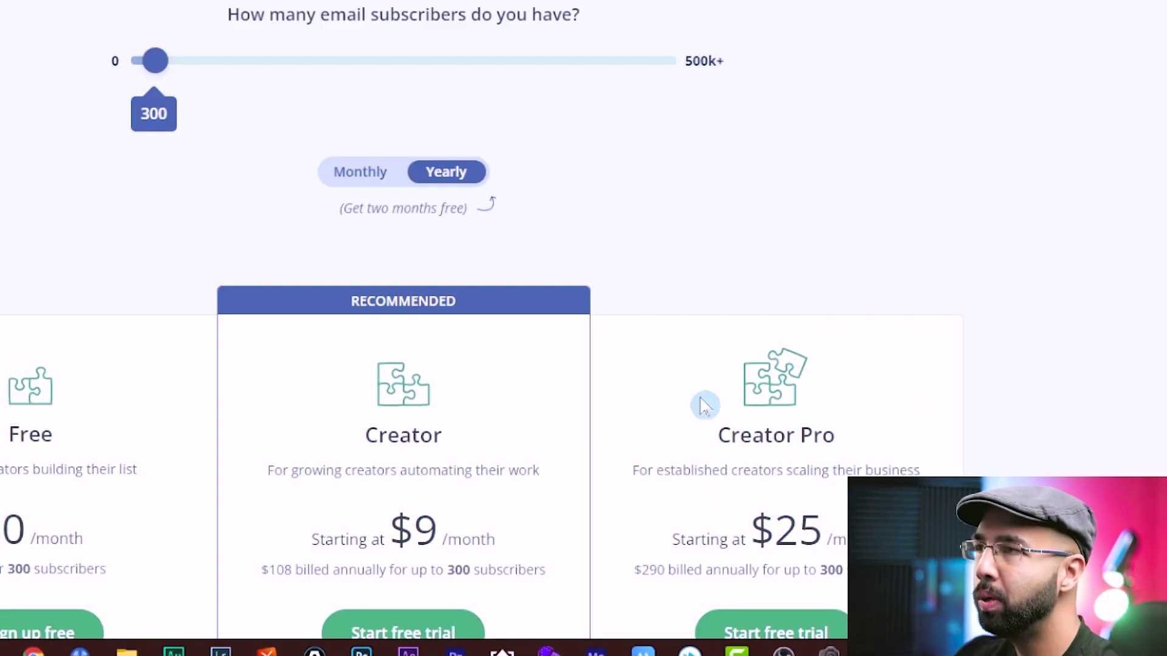
Step: Switch to the systeme.io website and go to its Features page
{"action": "left_click", "coordinate": [655, 5]}
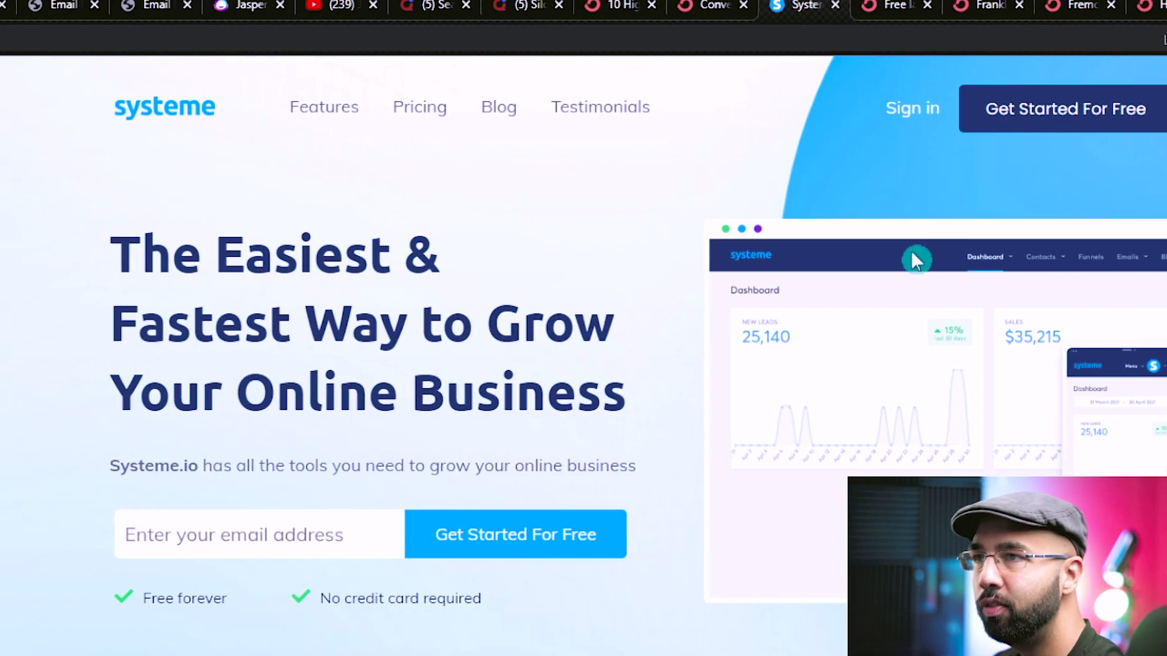
{"action": "scroll", "coordinate": [835, 338], "scroll_direction": "down", "scroll_amount": 5}
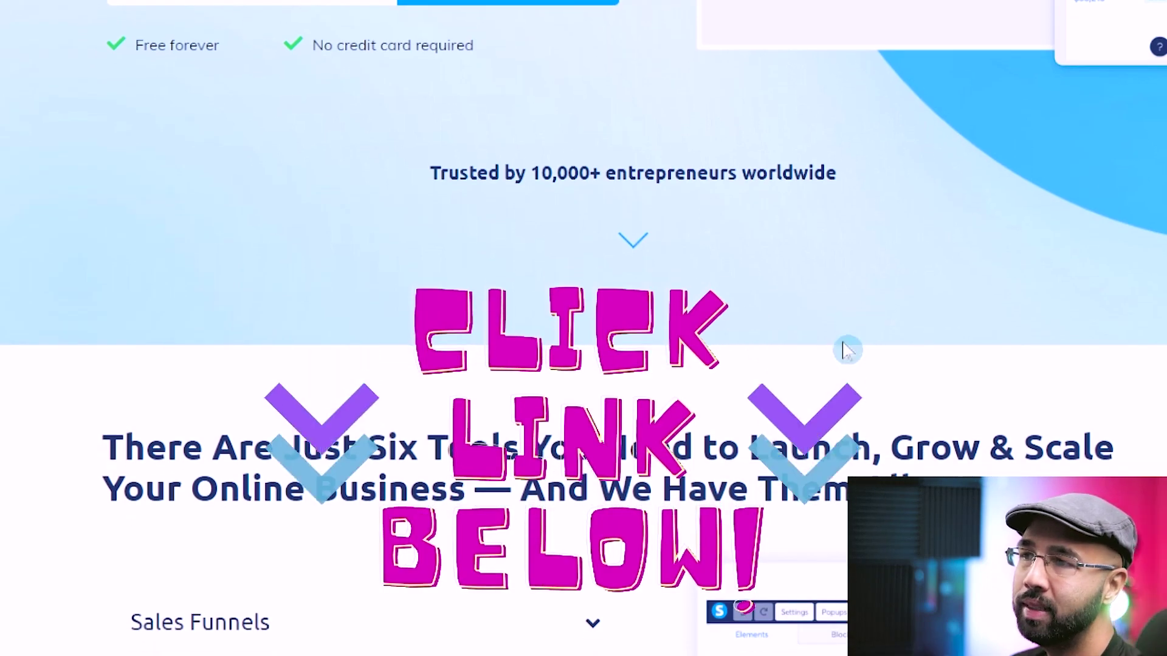
{"action": "scroll", "coordinate": [840, 350], "scroll_direction": "up", "scroll_amount": 3}
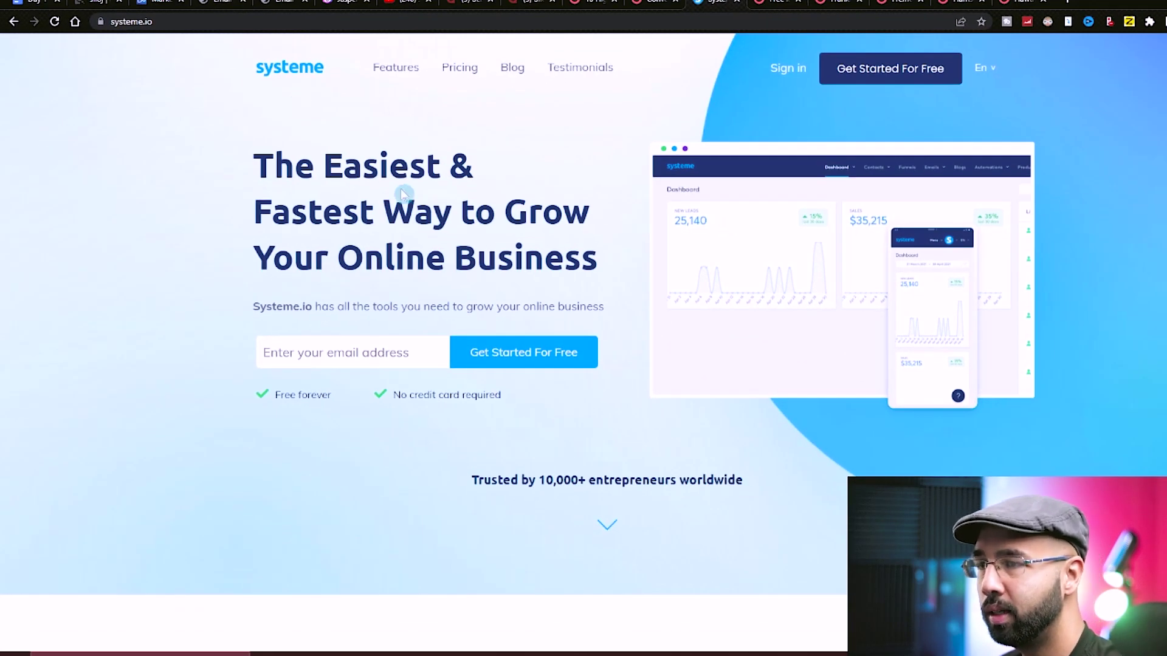
{"action": "left_click", "coordinate": [396, 66]}
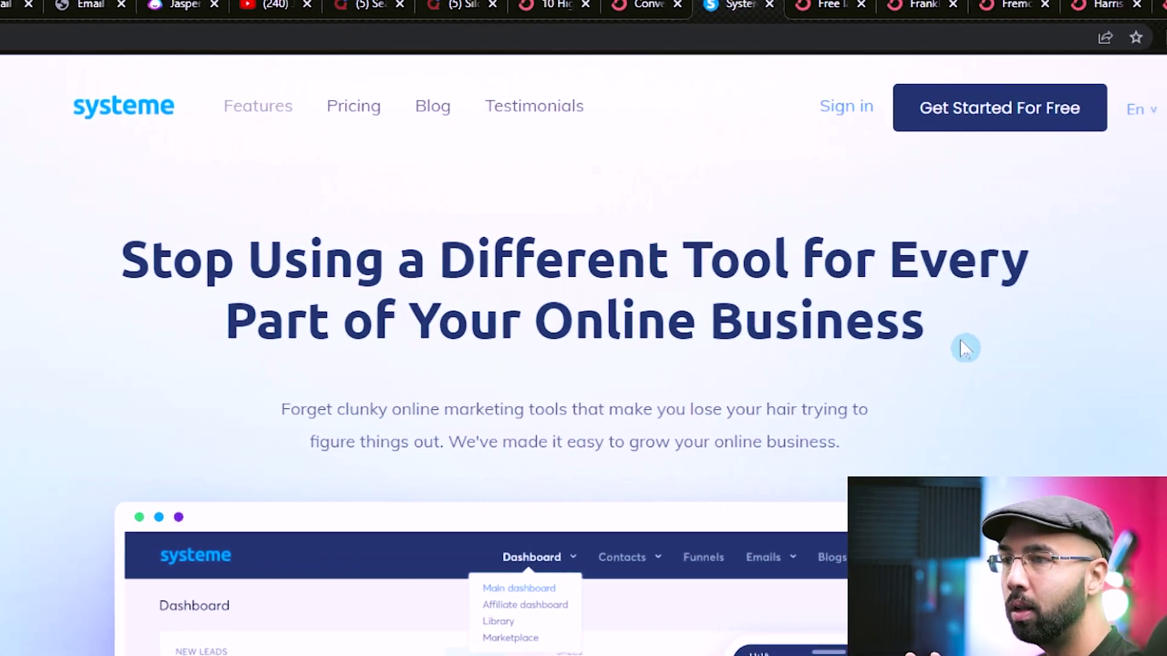
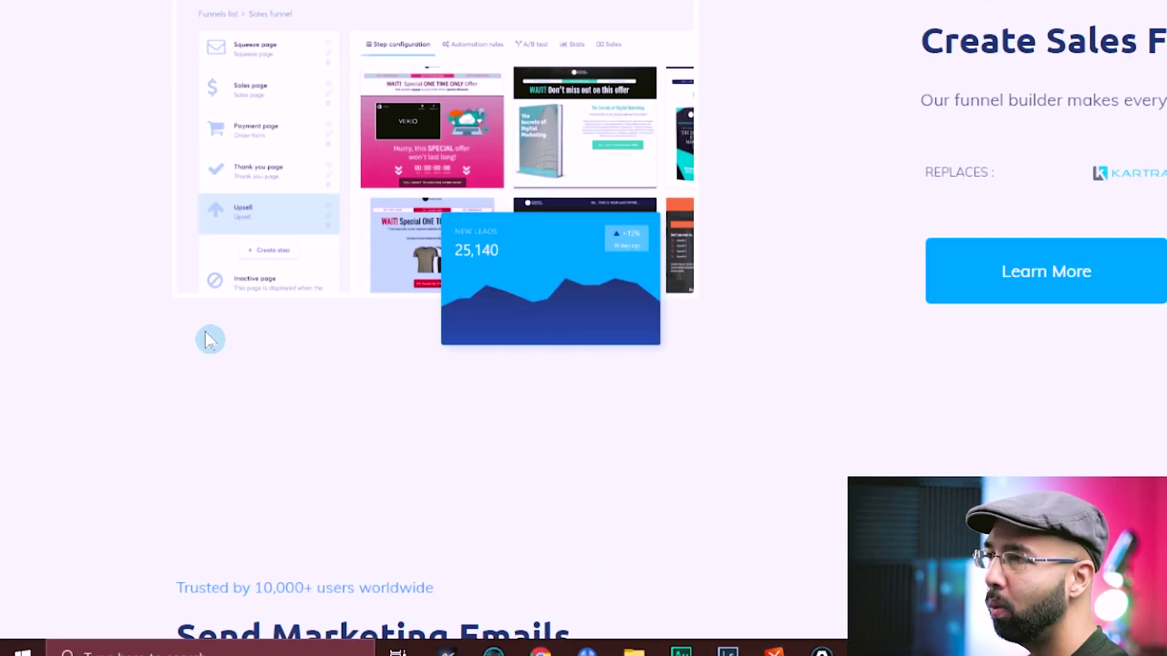
{"action": "scroll", "coordinate": [892, 353], "scroll_direction": "down", "scroll_amount": 5}
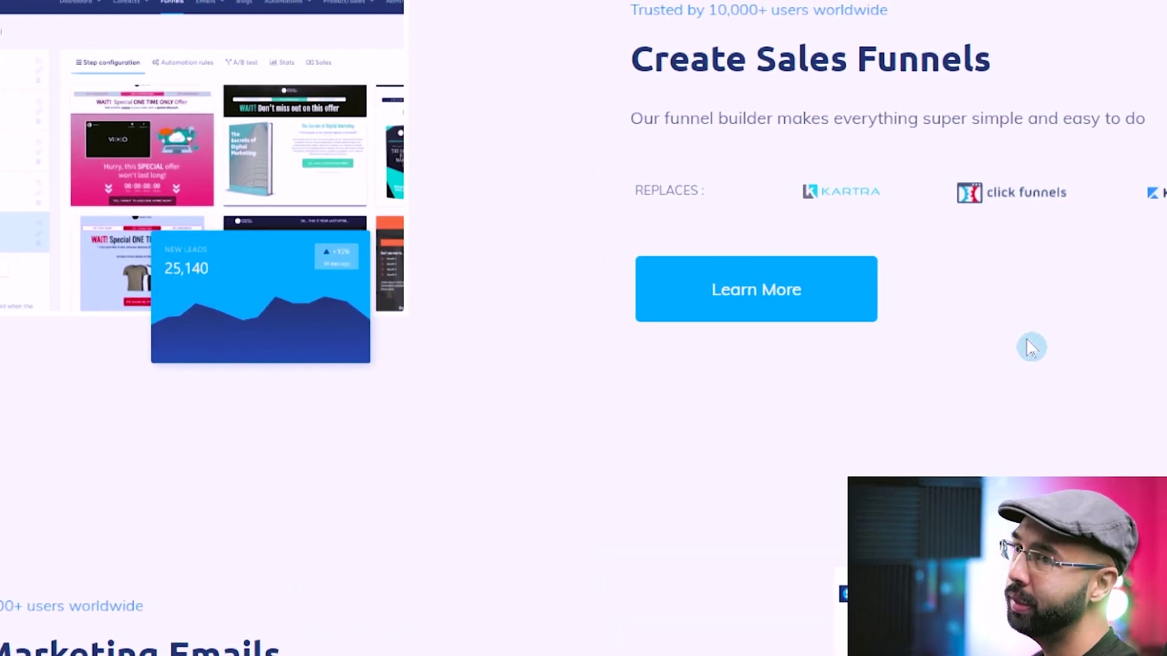